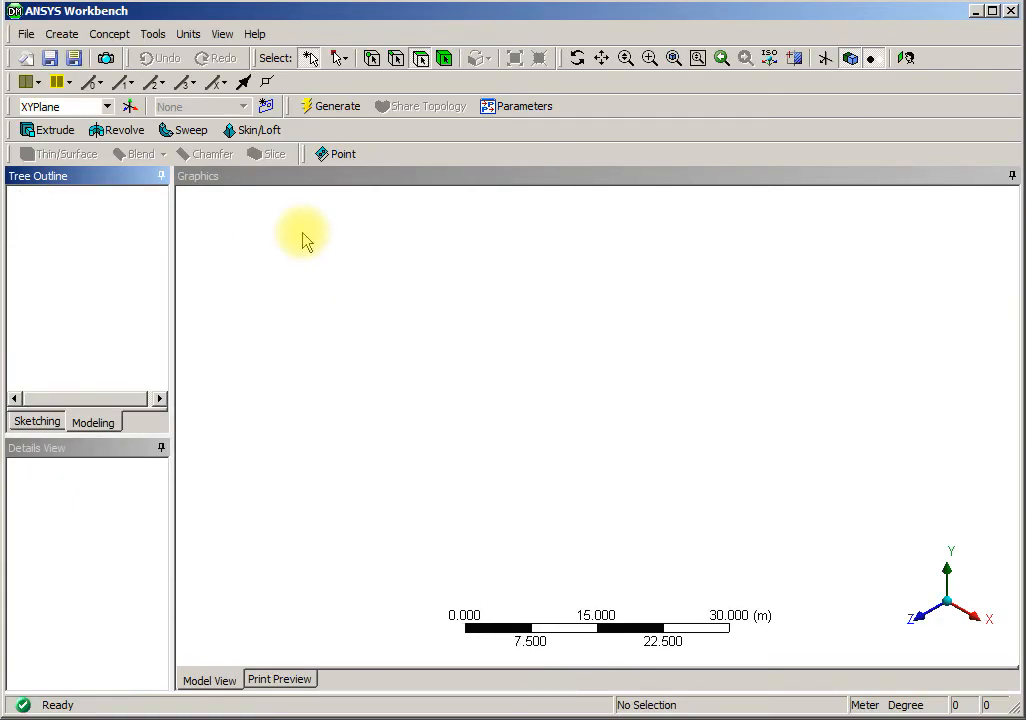
Import the external geometry file "sheet bodies.x_t" and generate the imported surface bodies.
left_click(26, 36)
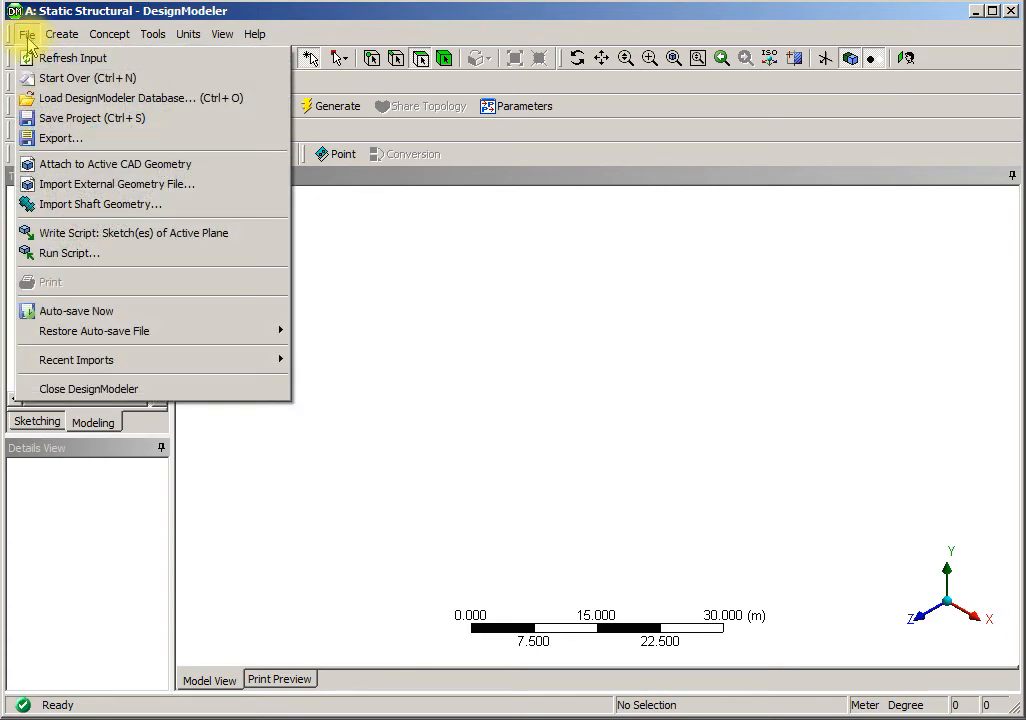
left_click(57, 185)
left_click(386, 305)
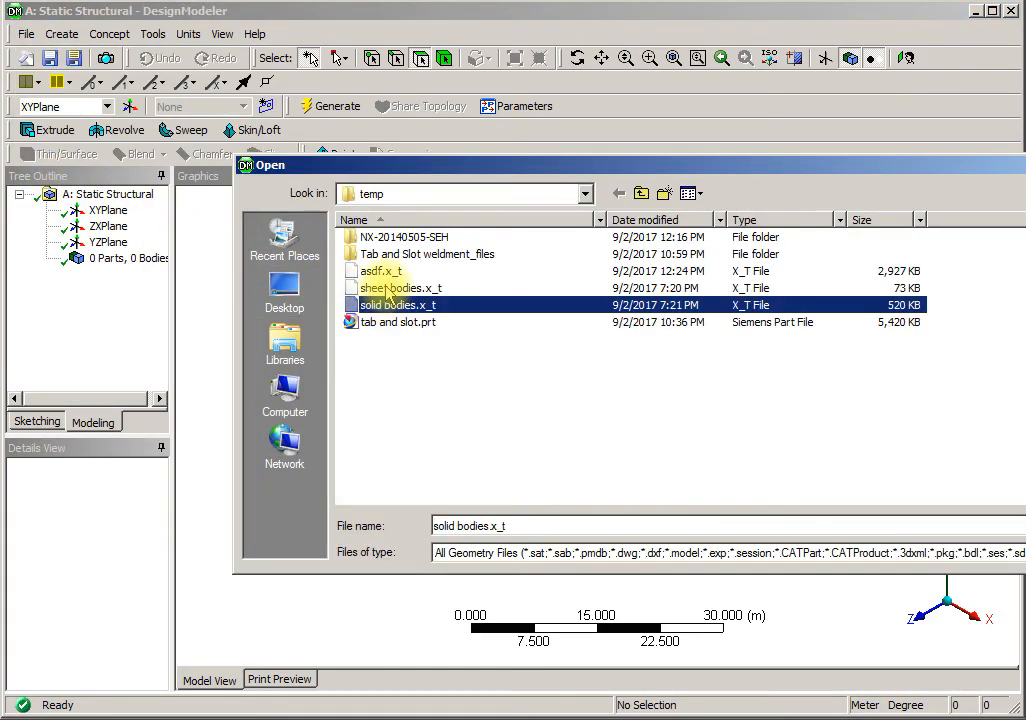
left_click(385, 288)
left_click(1025, 525)
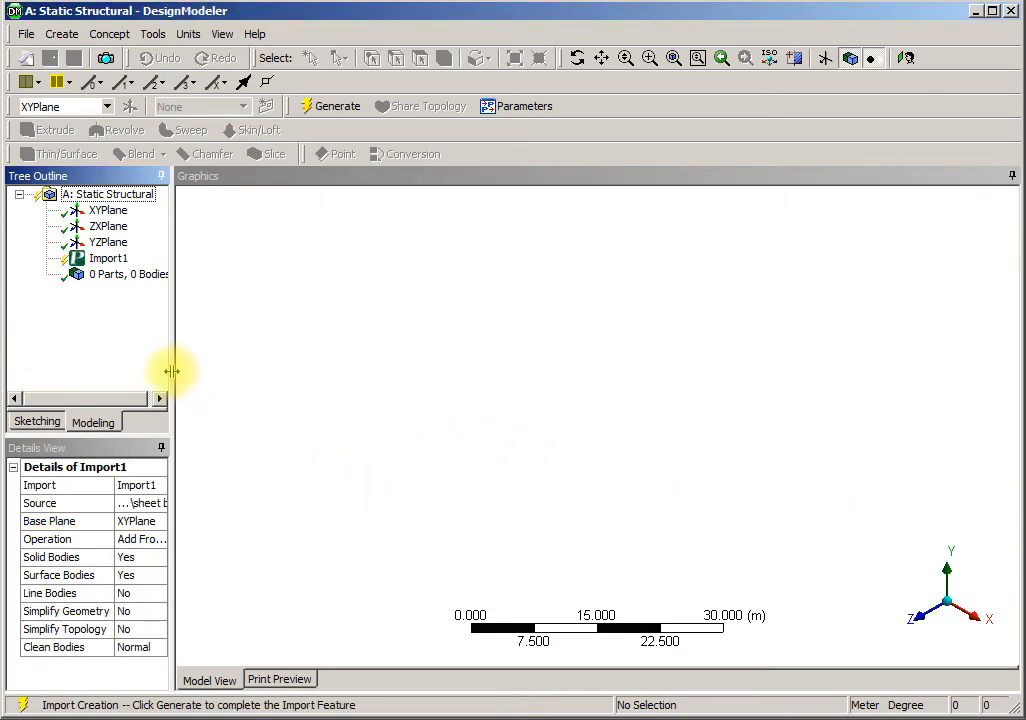
left_click(316, 108)
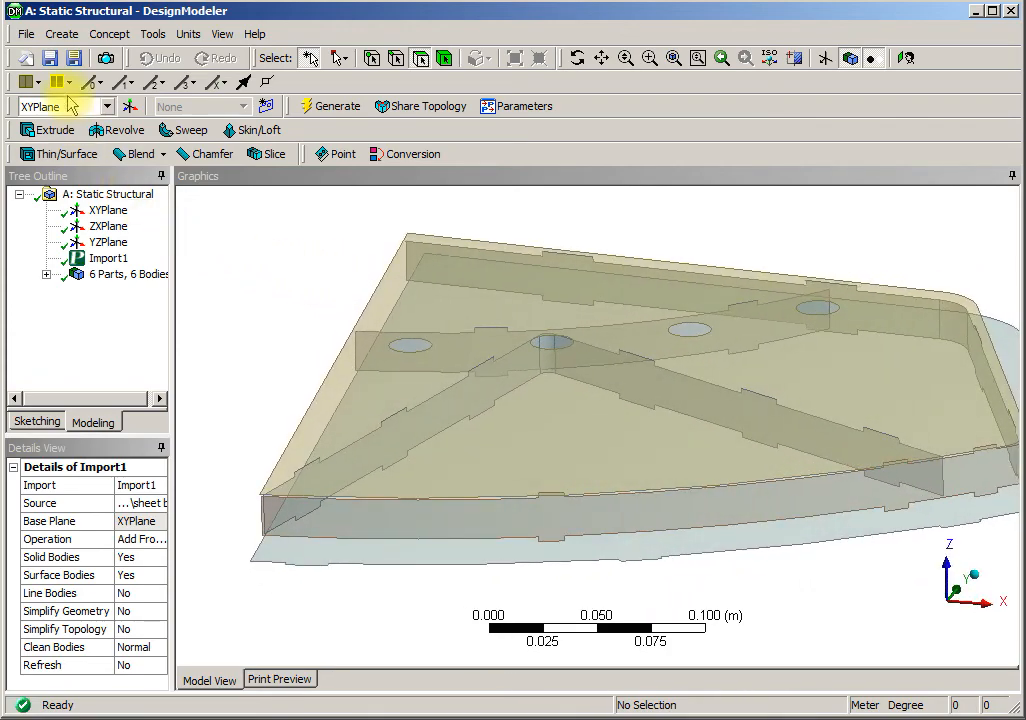
Close DesignModeler and open the Static Structural system's Model cell in Mechanical.
left_click(22, 40)
left_click(30, 388)
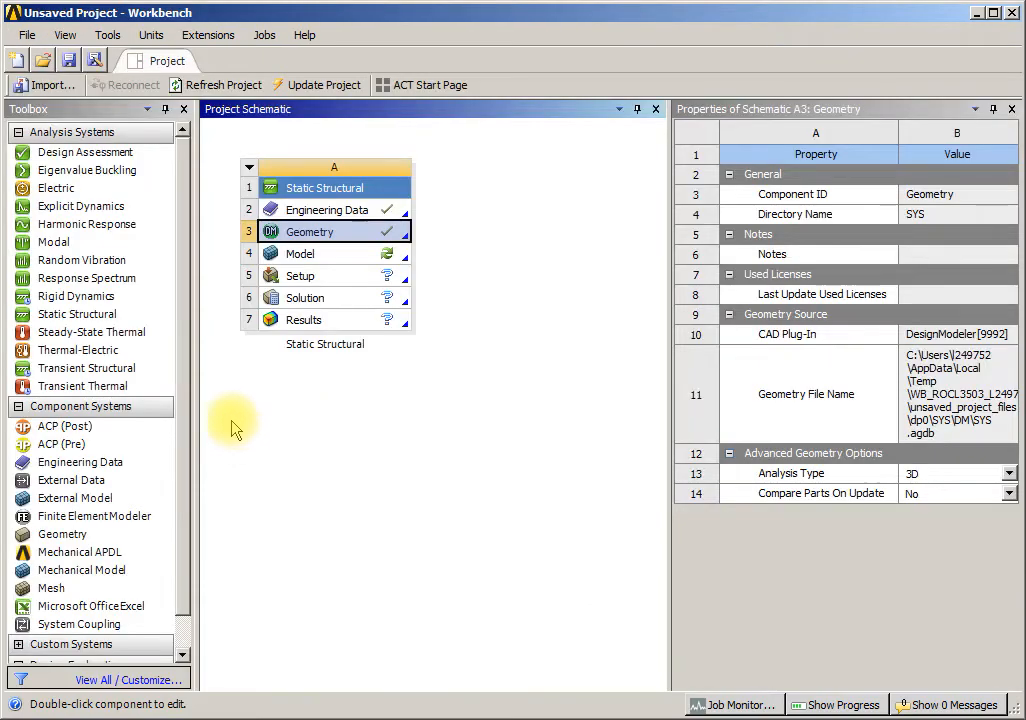
double_click(298, 256)
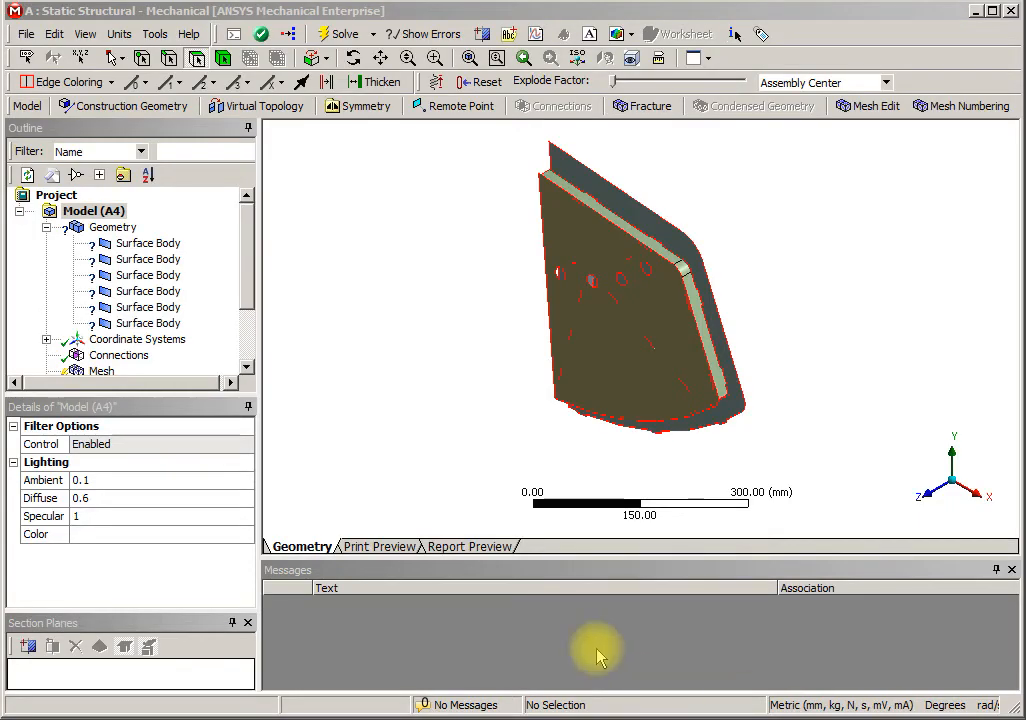
Set the thickness of the two large plate bodies, the last two surface bodies in the geometry, to 4.76 mm.
left_click(148, 307)
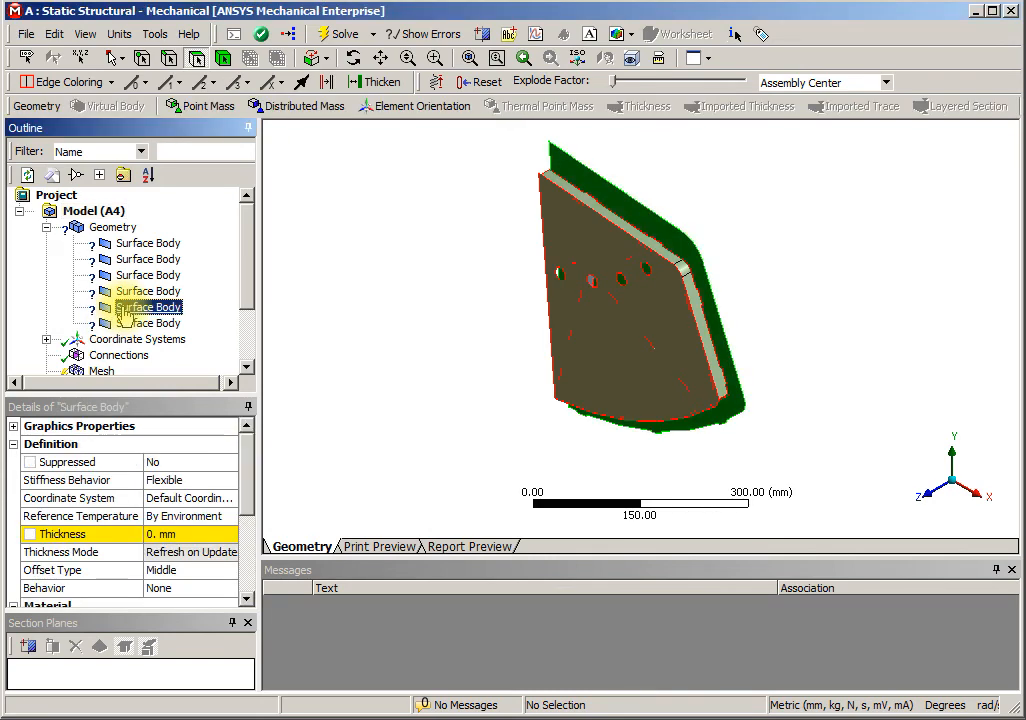
left_click(137, 324, "ctrl")
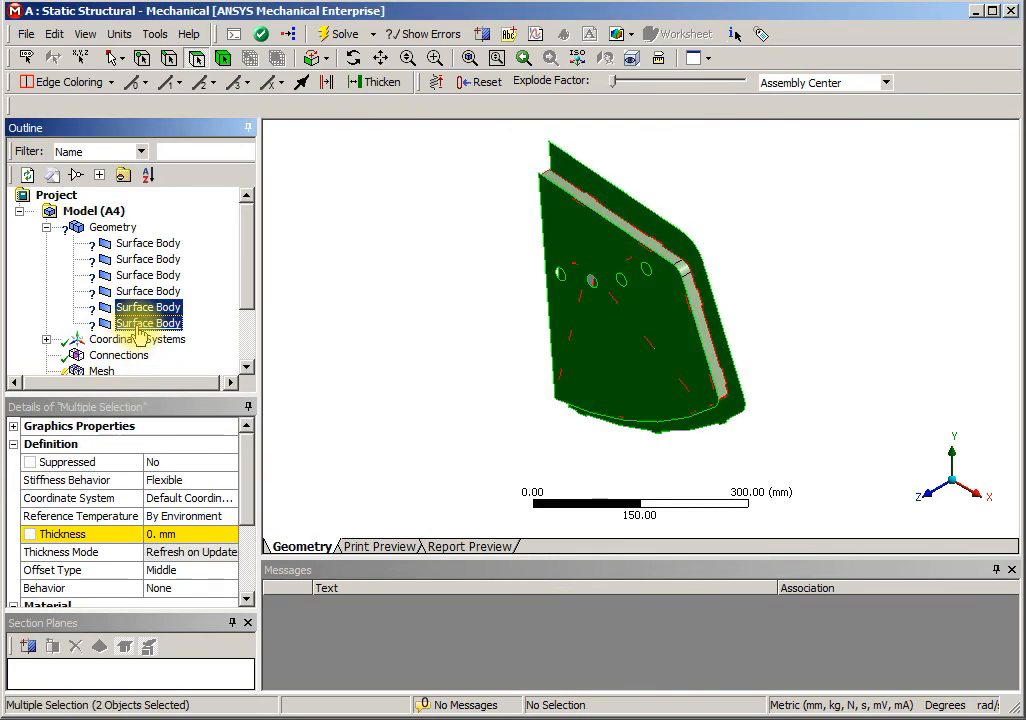
left_click(152, 534)
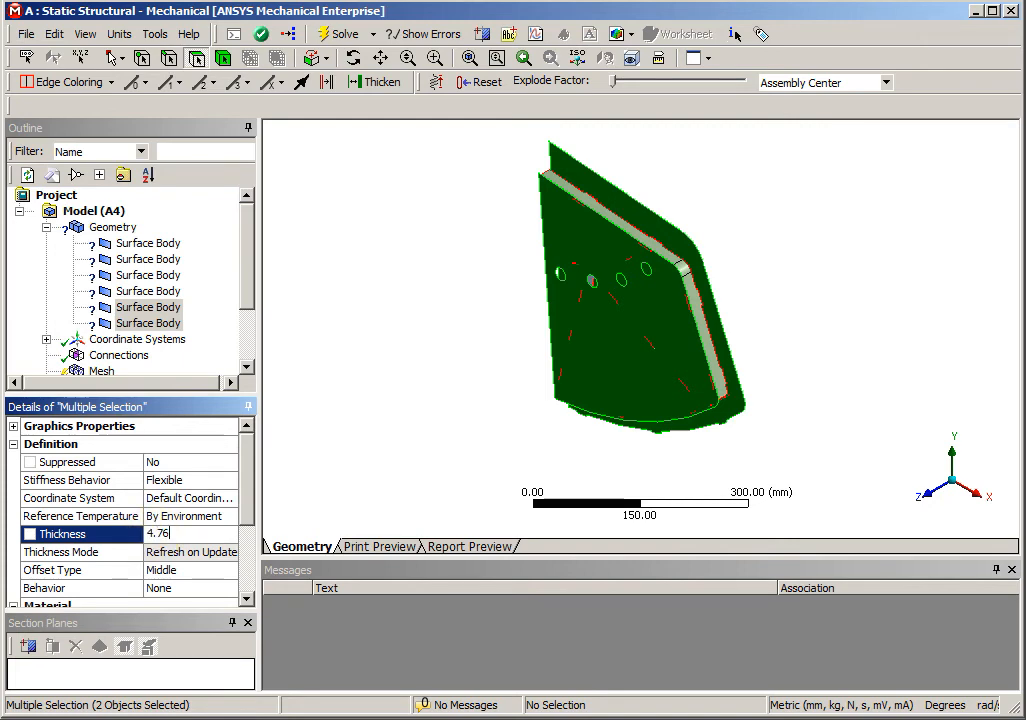
type("4.76")
key("Return")
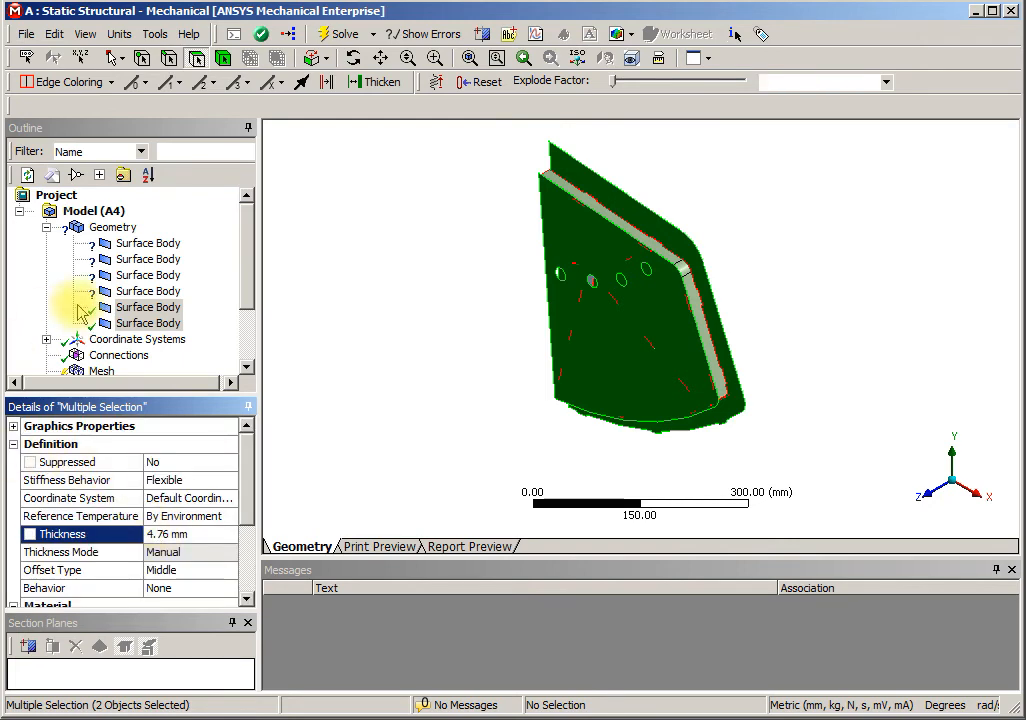
Set the thickness of the first four surface bodies, the ribs and rim between the plates, to 3 mm.
left_click(140, 244)
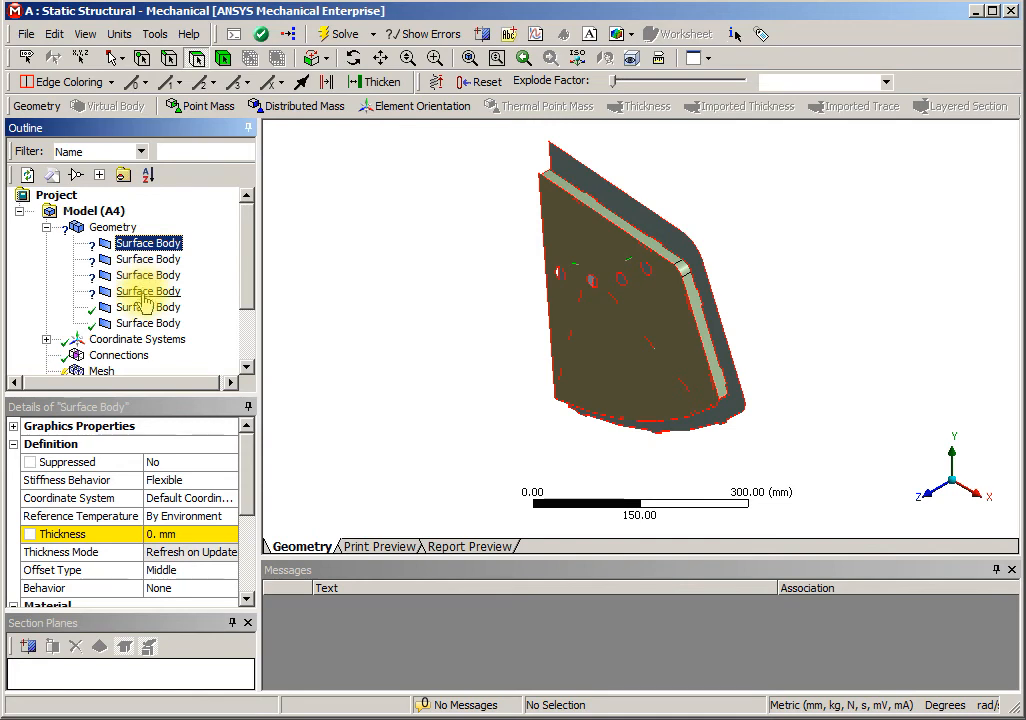
left_click(145, 291, "shift")
left_click(159, 533)
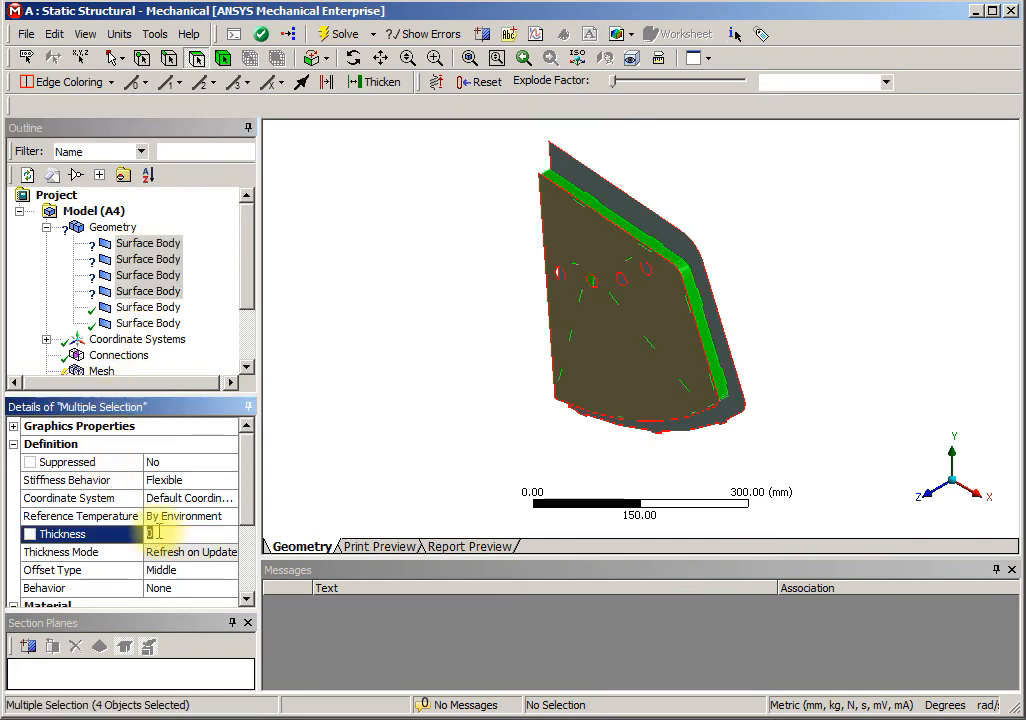
type("3")
key("Return")
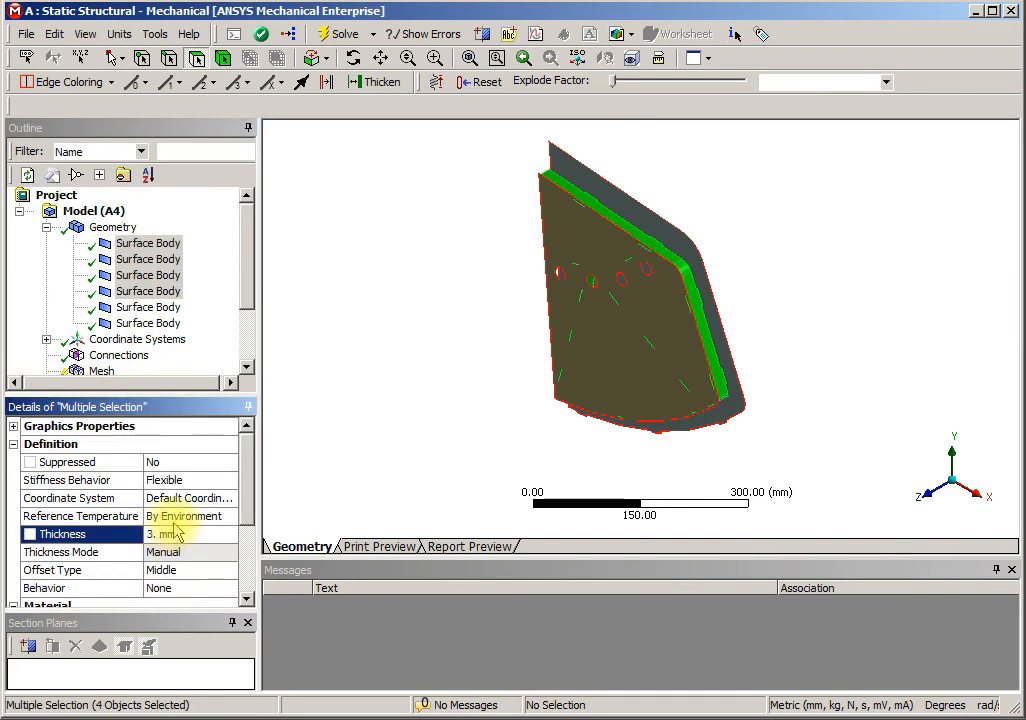
Insert a connection group under the model's Connections.
left_click(115, 356)
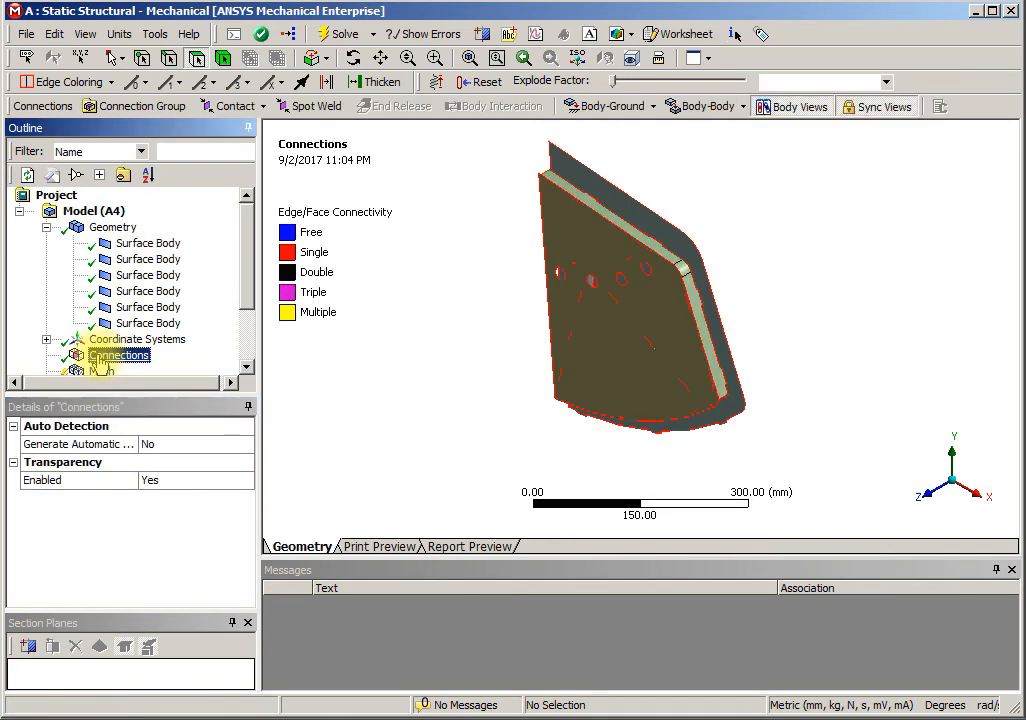
right_click(100, 358)
mouse_move(293, 366)
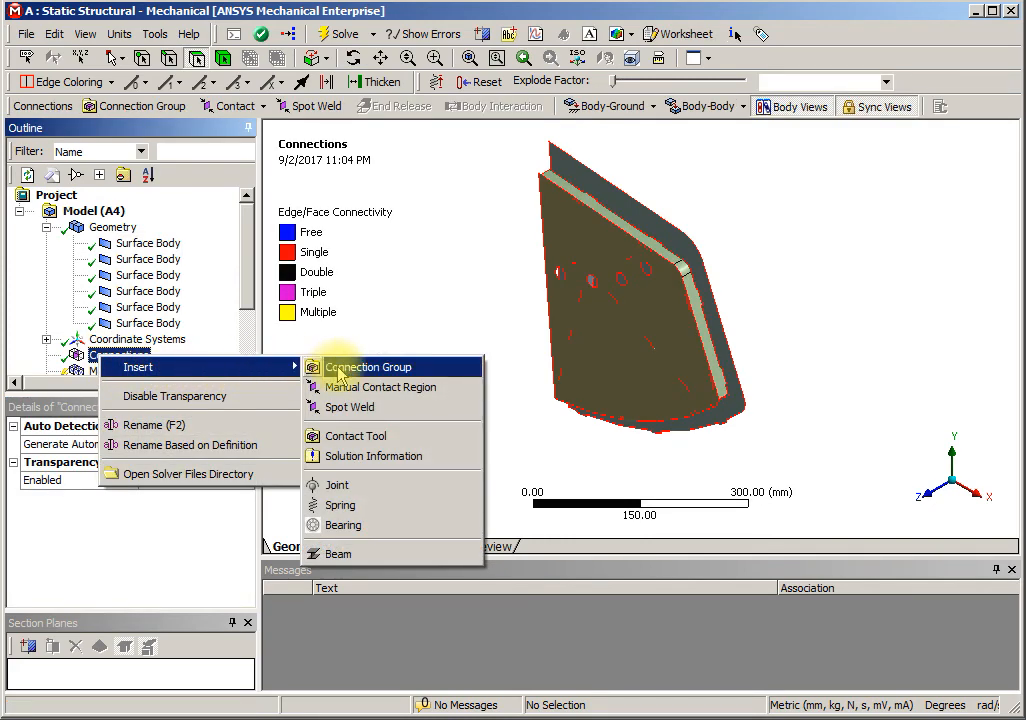
left_click(341, 370)
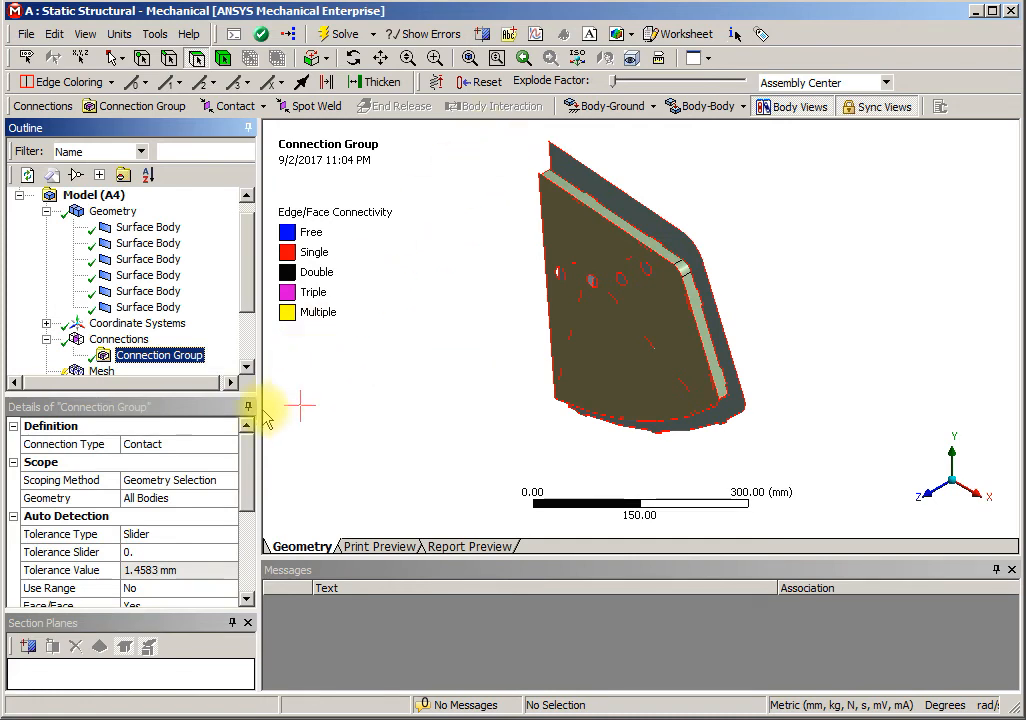
Set the connection group's tolerance type to Value and its tolerance value to 0.01 mm.
left_click(194, 553)
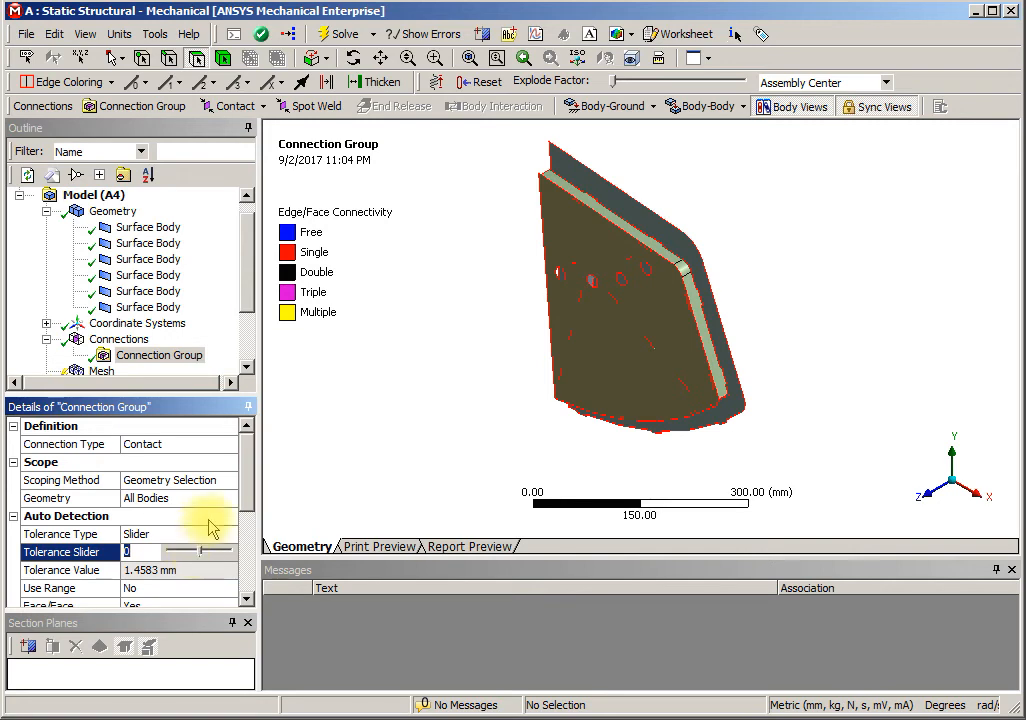
left_click(229, 534)
left_click(229, 537)
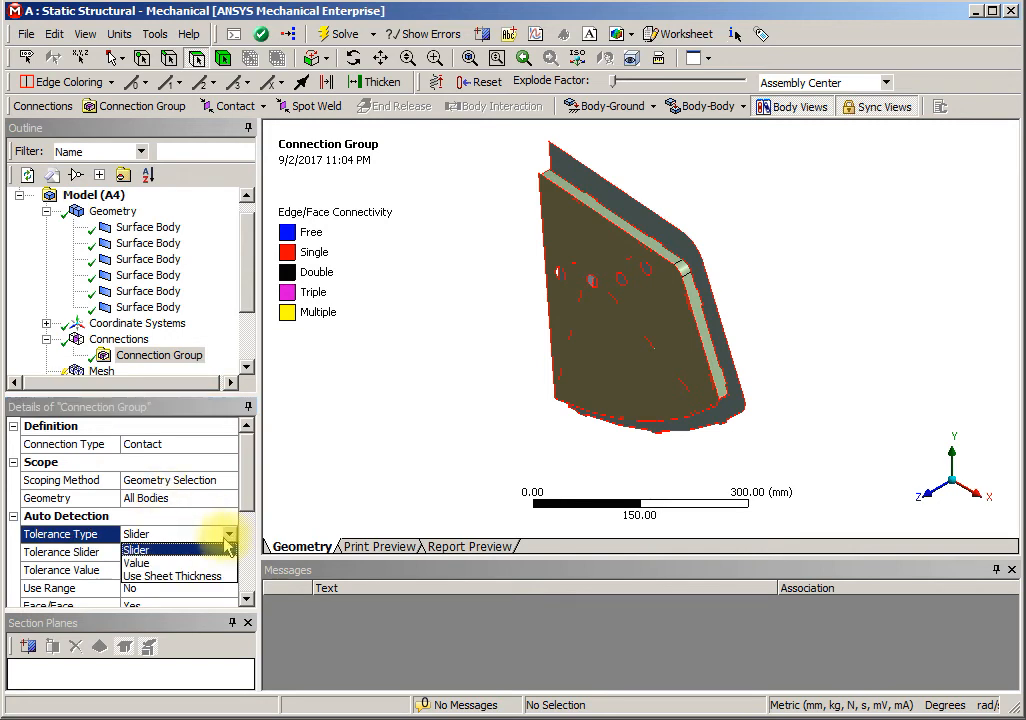
left_click(190, 563)
left_click(176, 553)
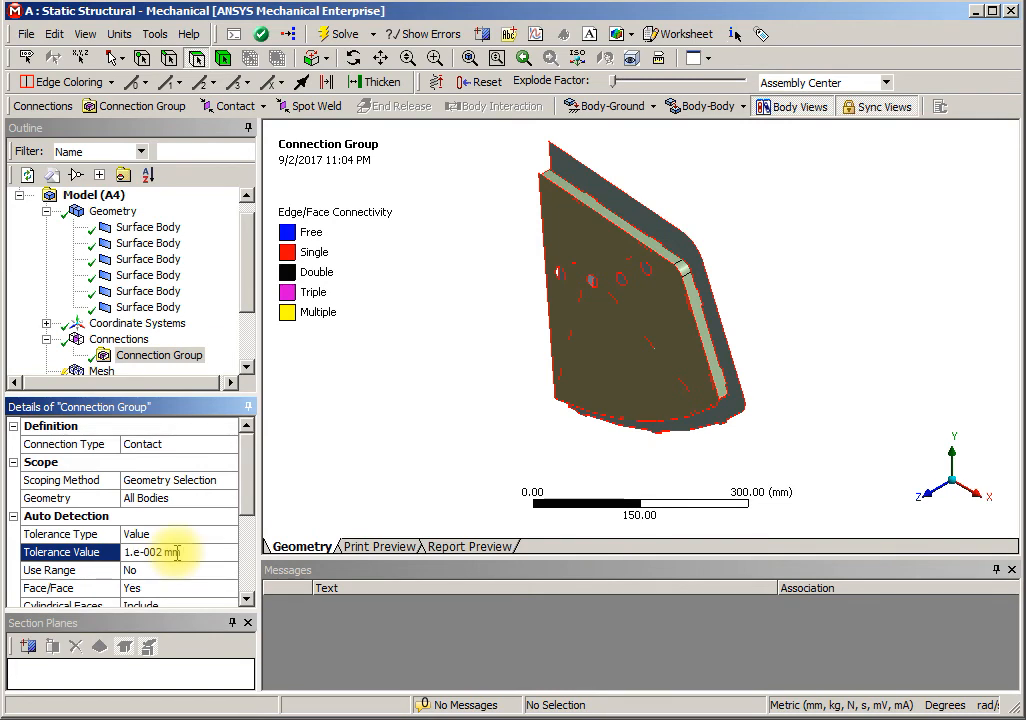
key("Return")
Set the connection group's automatic detection to Face/Face No and Face/Edge Yes.
left_click_drag(246, 508, 240, 549)
right_click(158, 360)
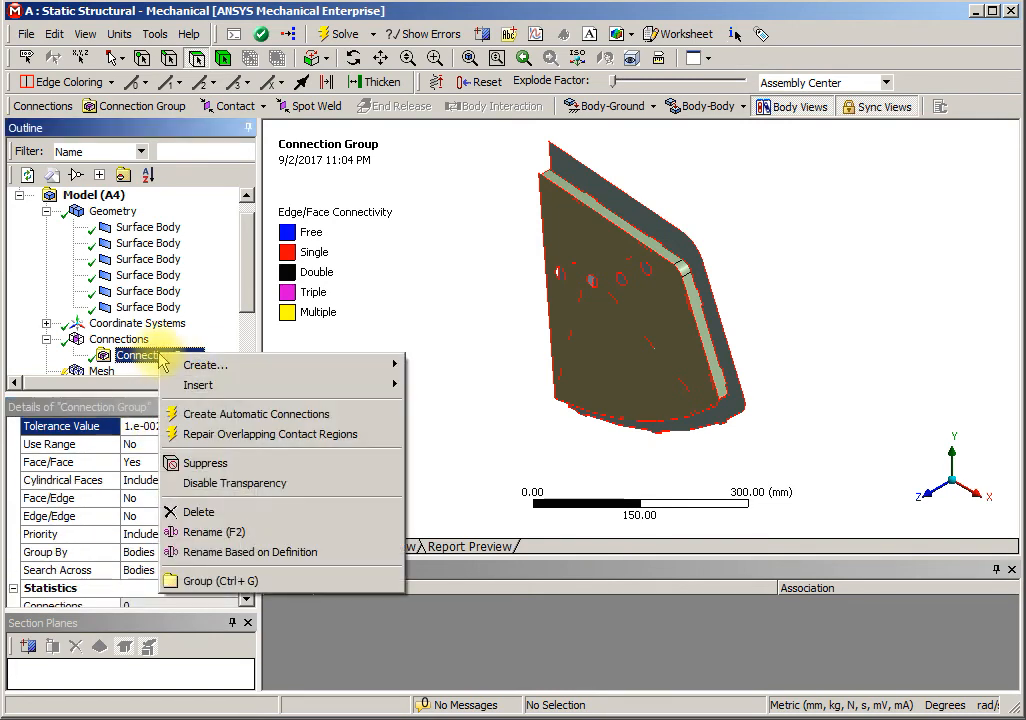
left_click(160, 413)
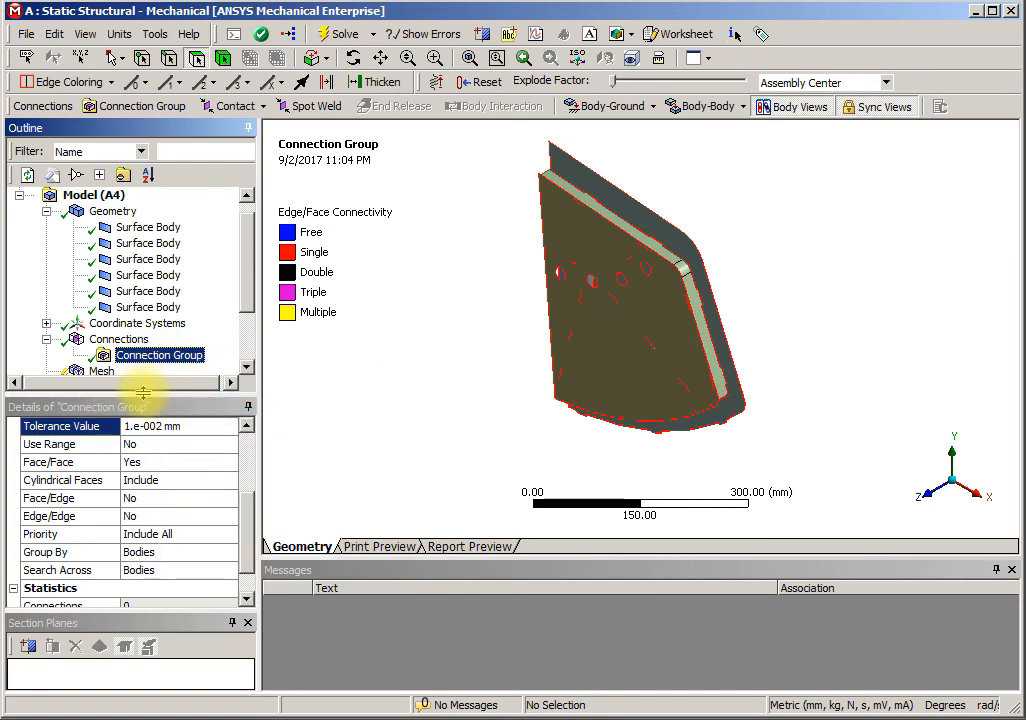
left_click_drag(141, 395, 163, 502)
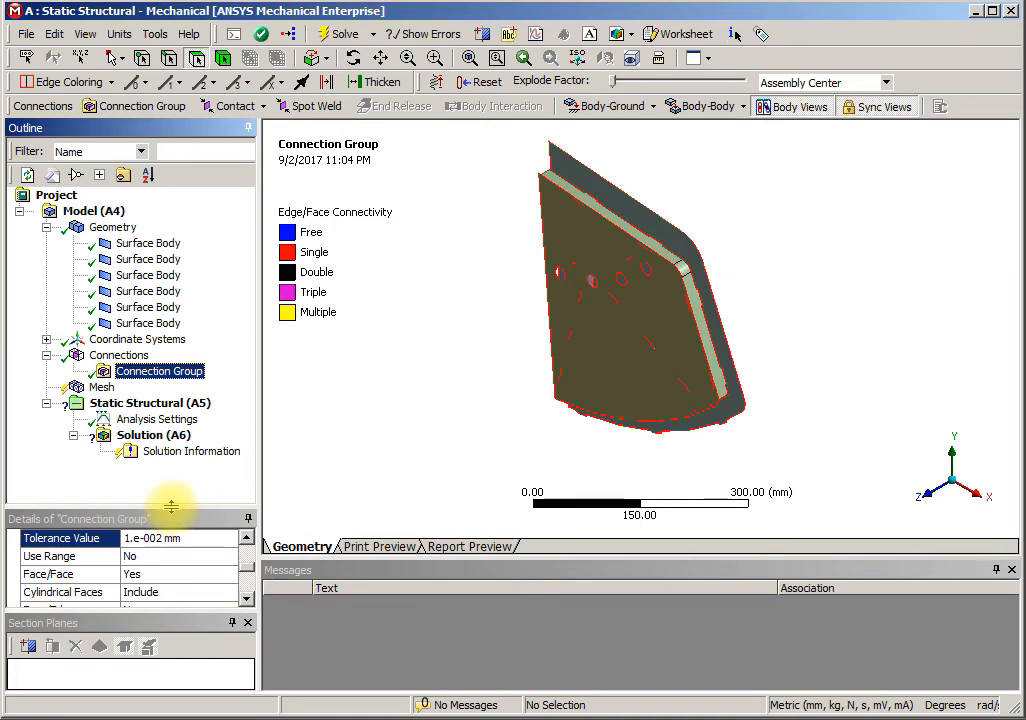
left_click_drag(171, 507, 130, 362)
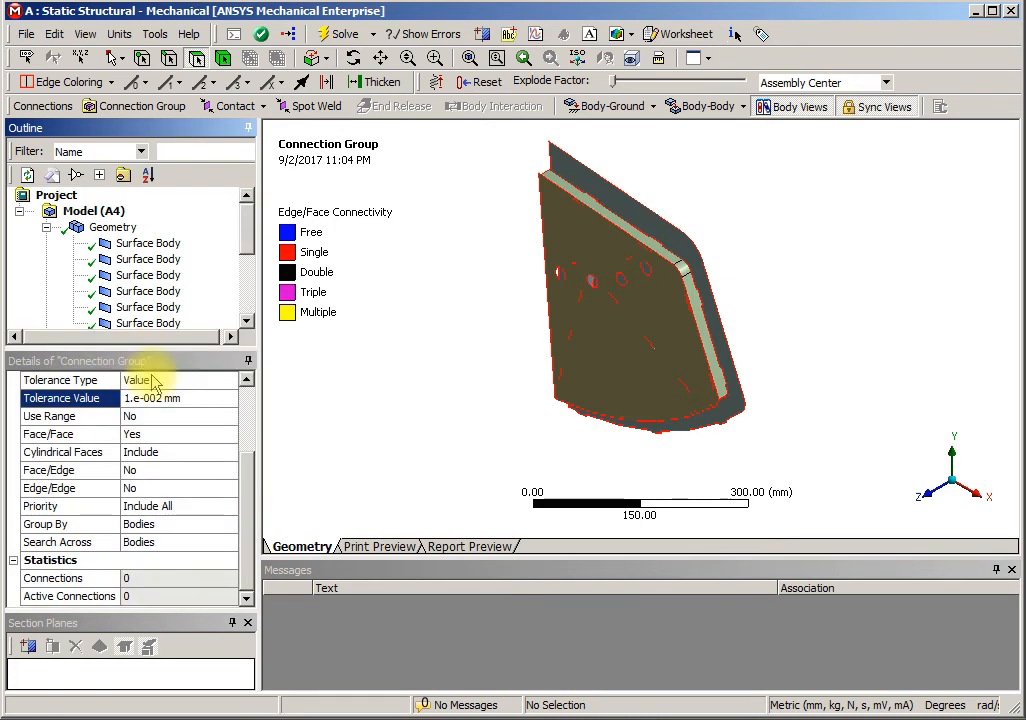
left_click(134, 437)
left_click(230, 440)
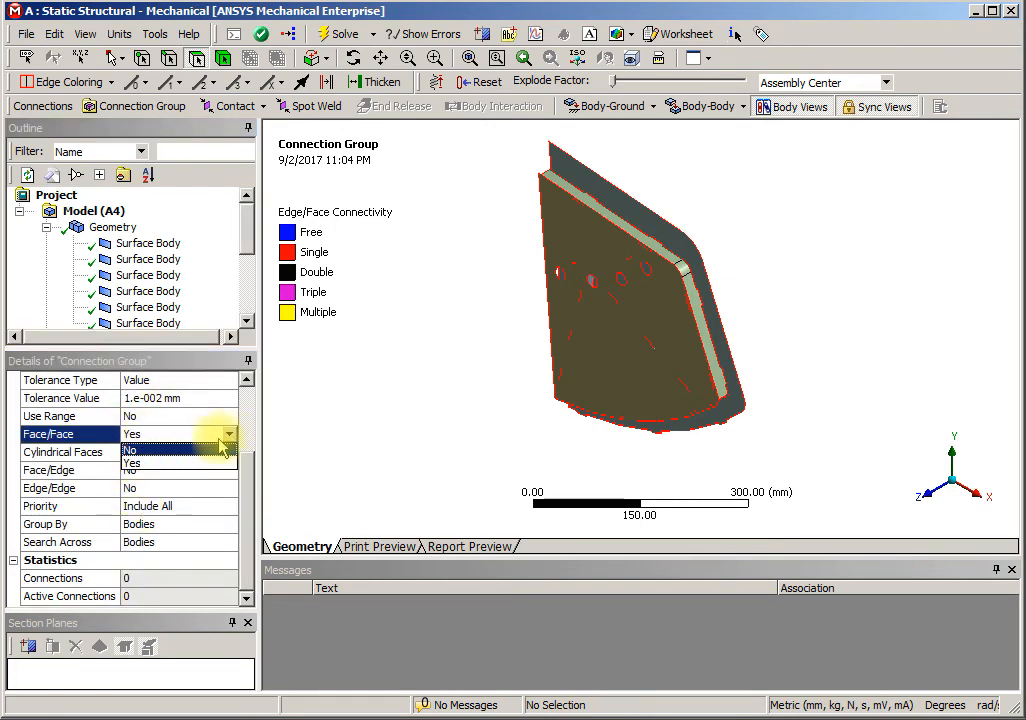
left_click(188, 458)
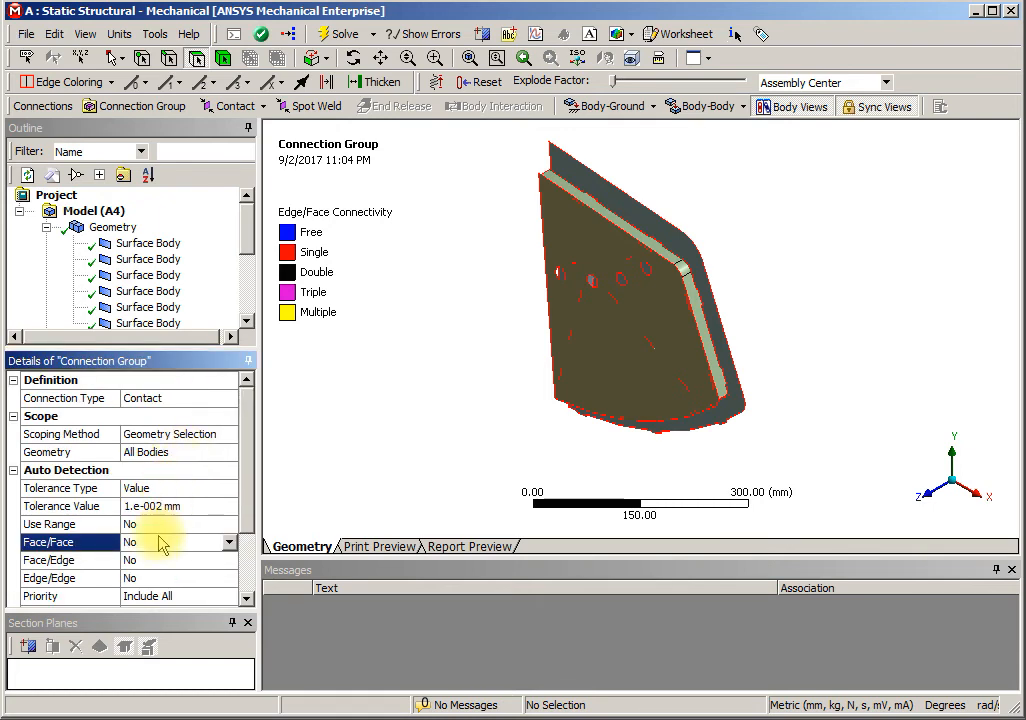
left_click(229, 564)
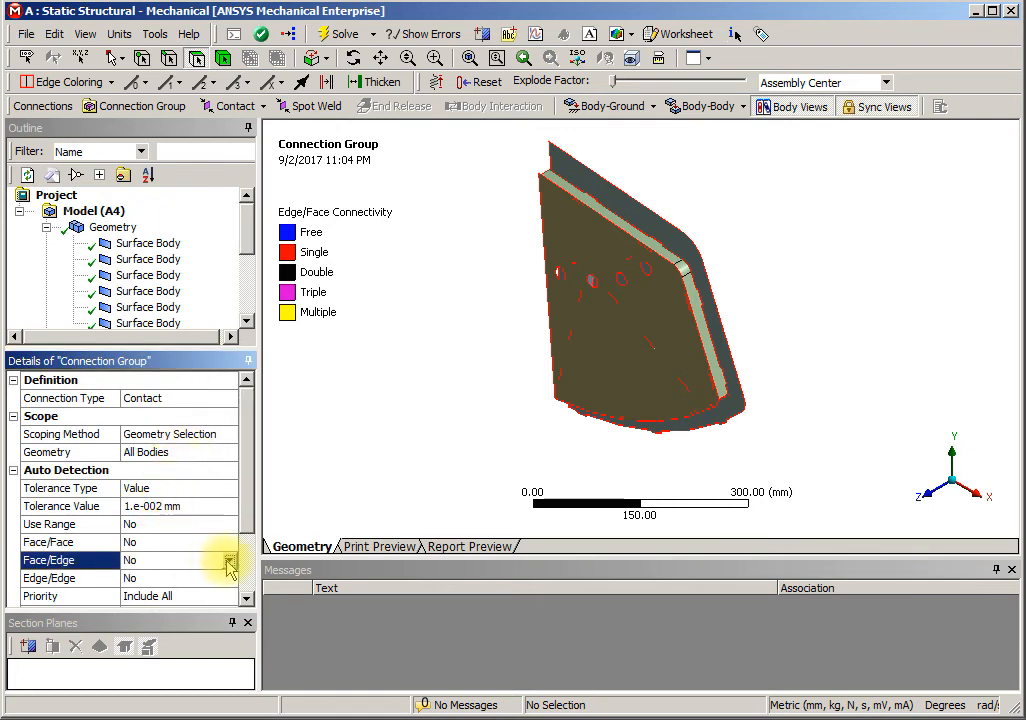
left_click(229, 562)
left_click(200, 591)
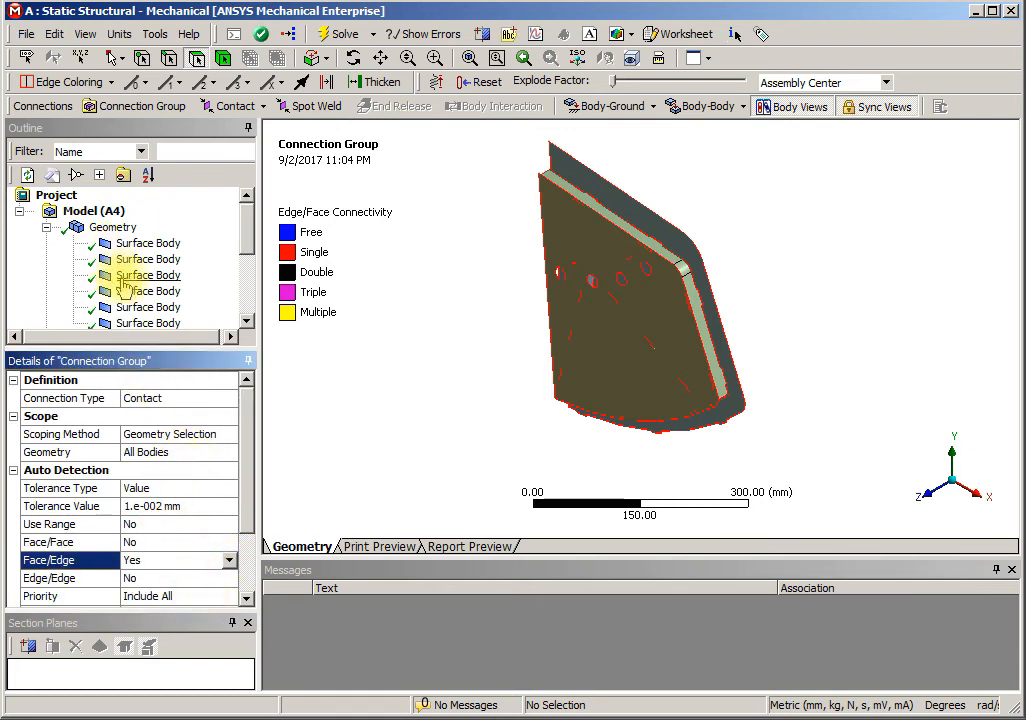
Create automatic connections from the connection group.
left_click_drag(150, 347, 145, 518)
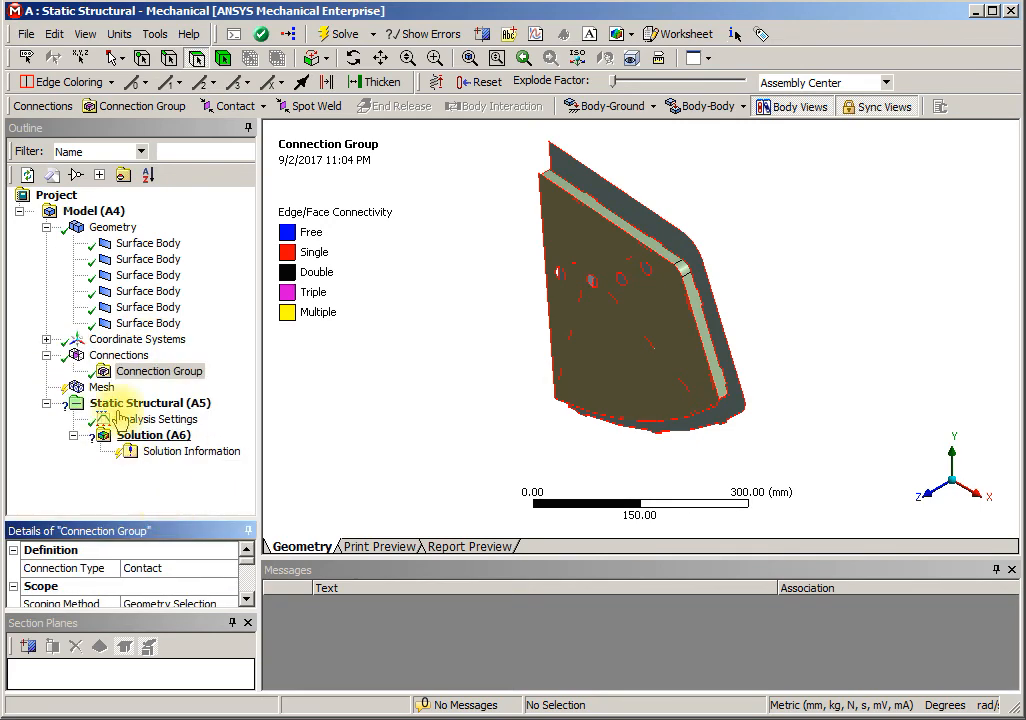
right_click(133, 381)
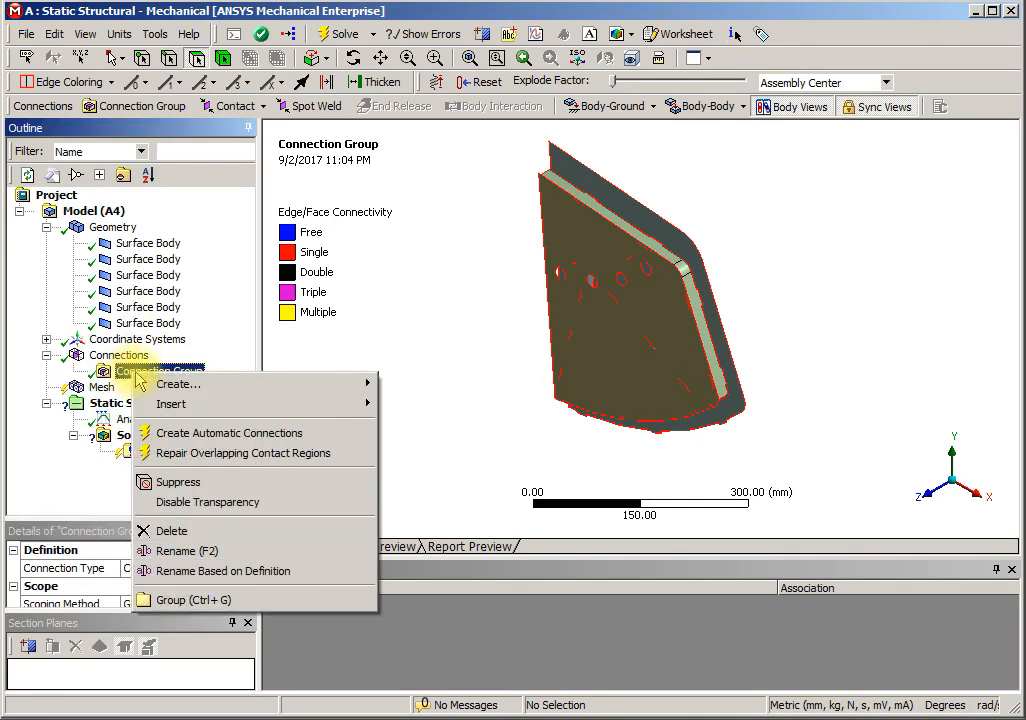
left_click(165, 432)
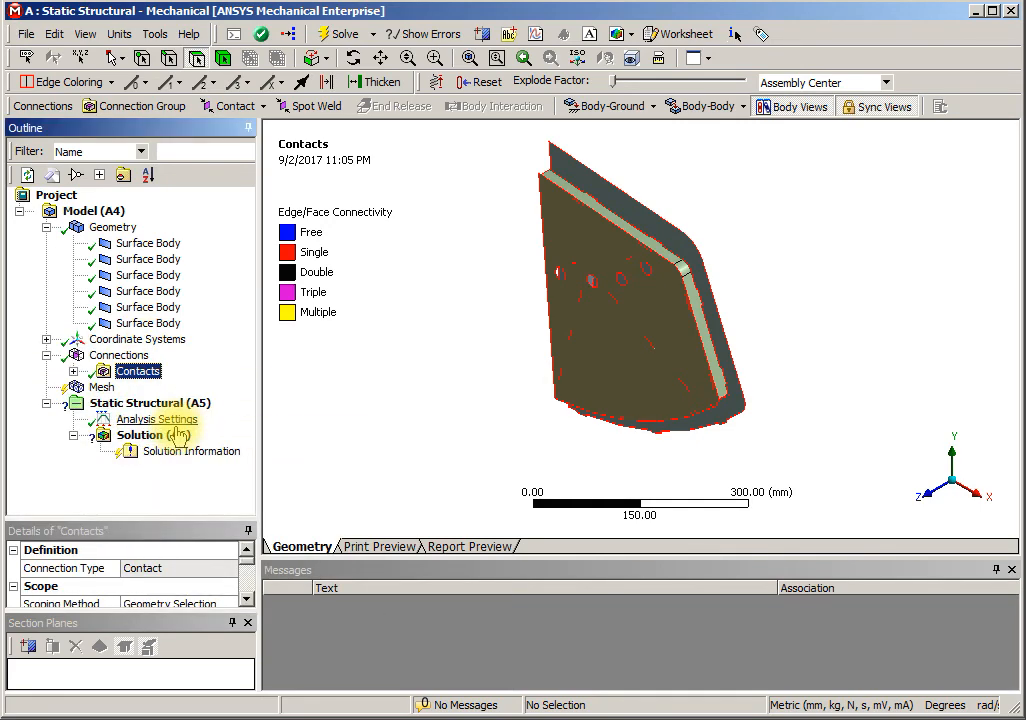
Expand the generated contacts and examine each contact region's edges, target face and bodies one by one.
left_click(73, 371)
left_click(205, 482)
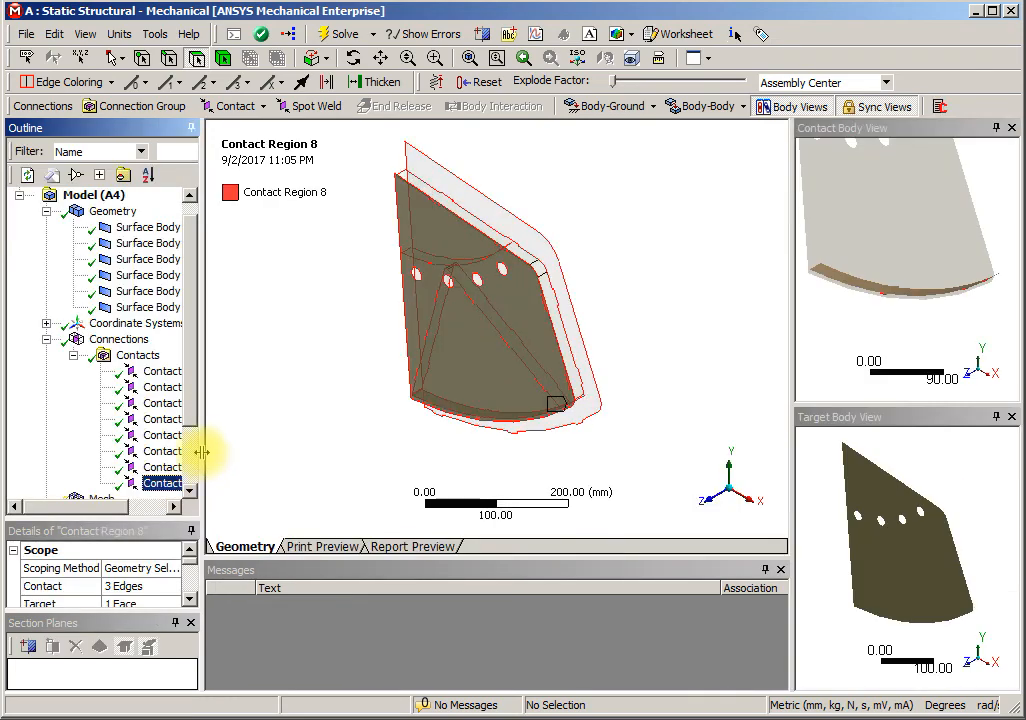
left_click_drag(201, 428, 245, 428)
left_click(165, 372)
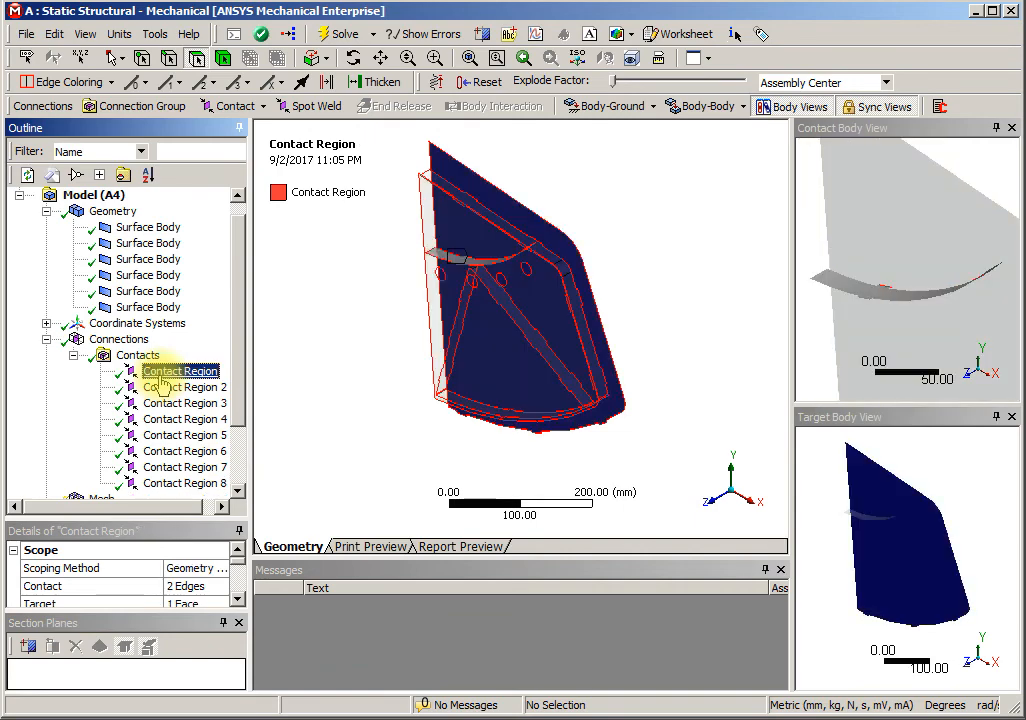
key("Down")
key("Down")
key("Down")
key("Down")
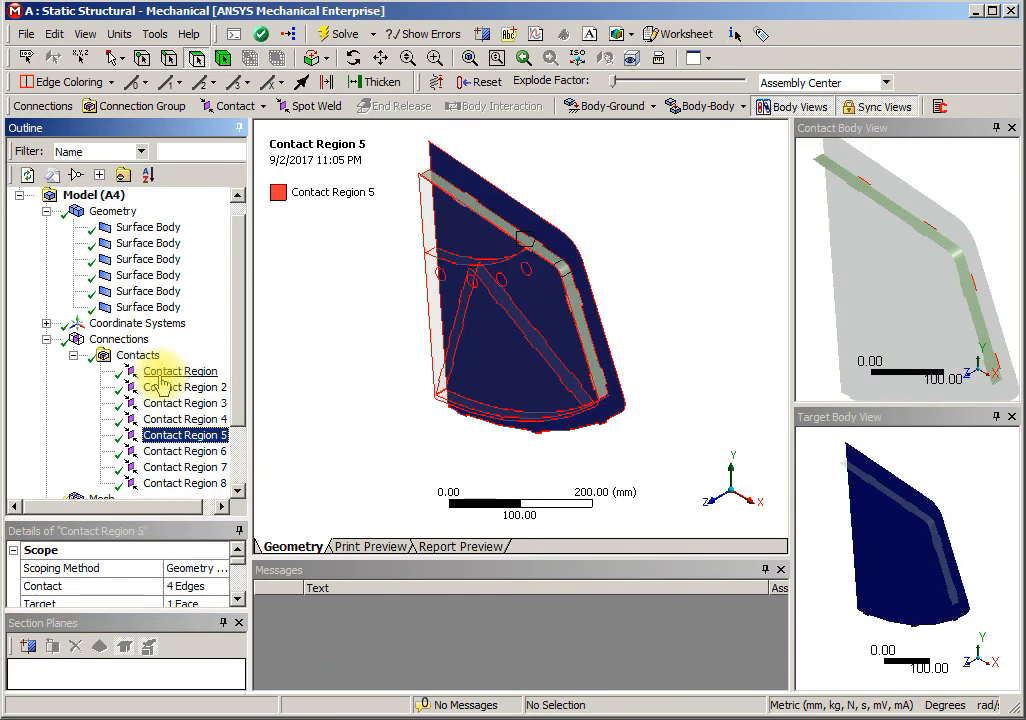
key("Down")
key("Down")
key("Down")
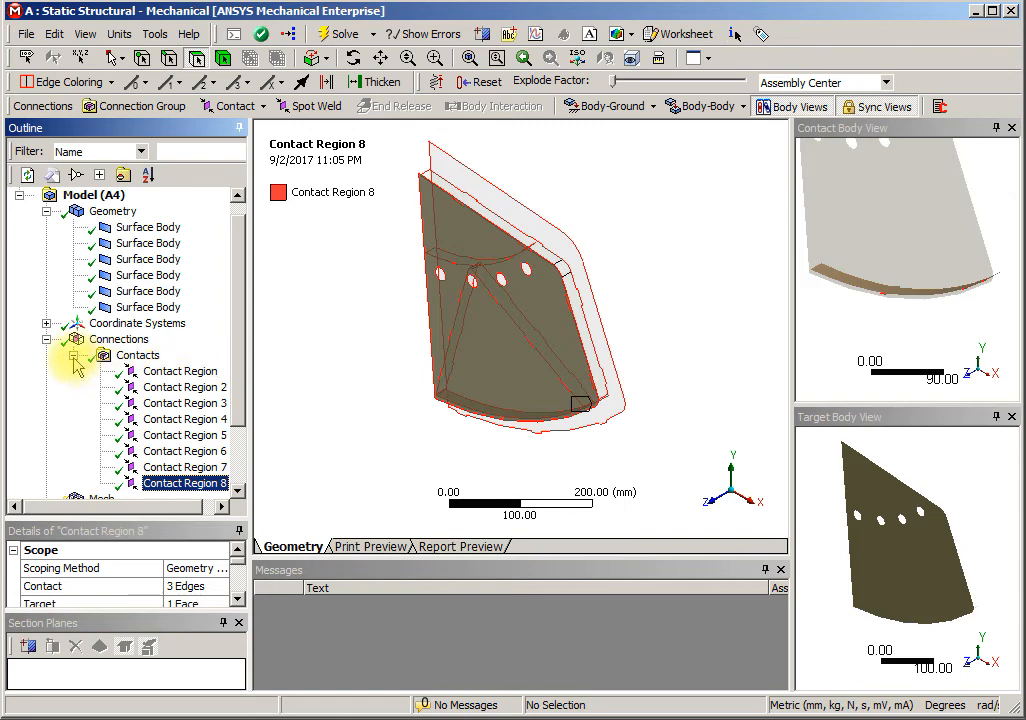
Set the formulation of all eight contact regions to MPC.
left_click(182, 371)
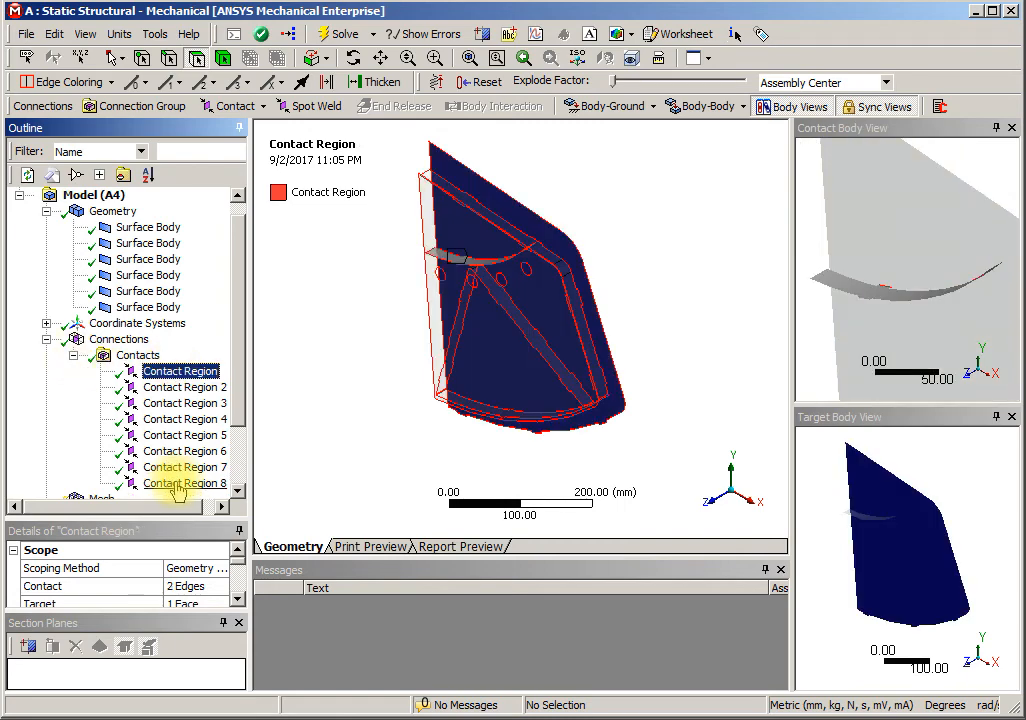
left_click_drag(160, 518, 208, 410)
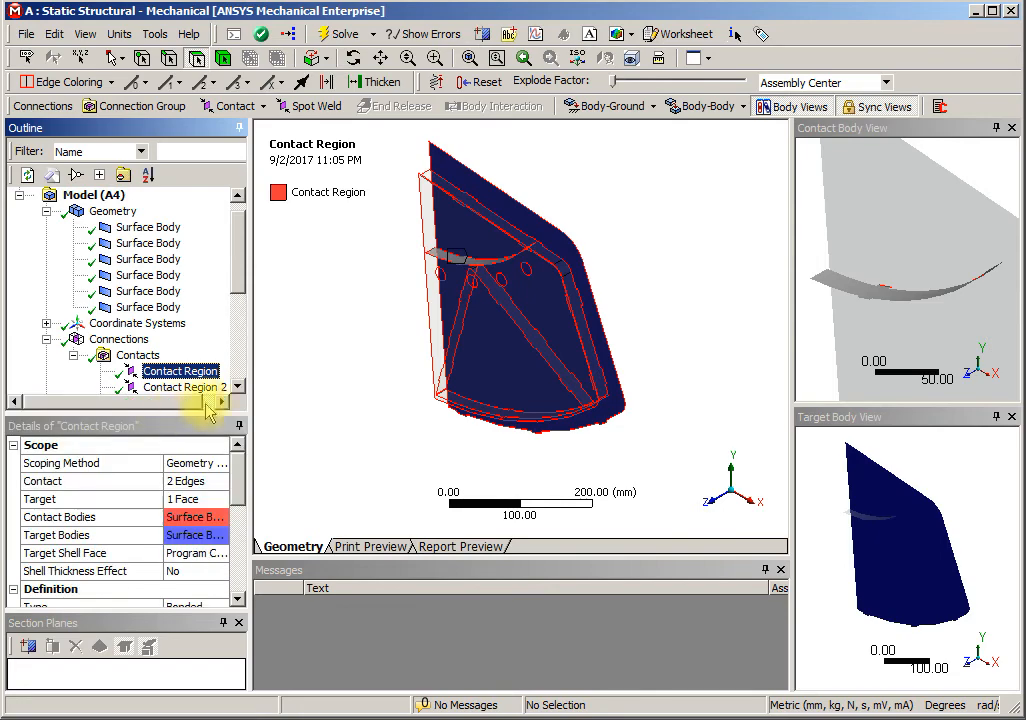
left_click_drag(241, 297, 234, 357)
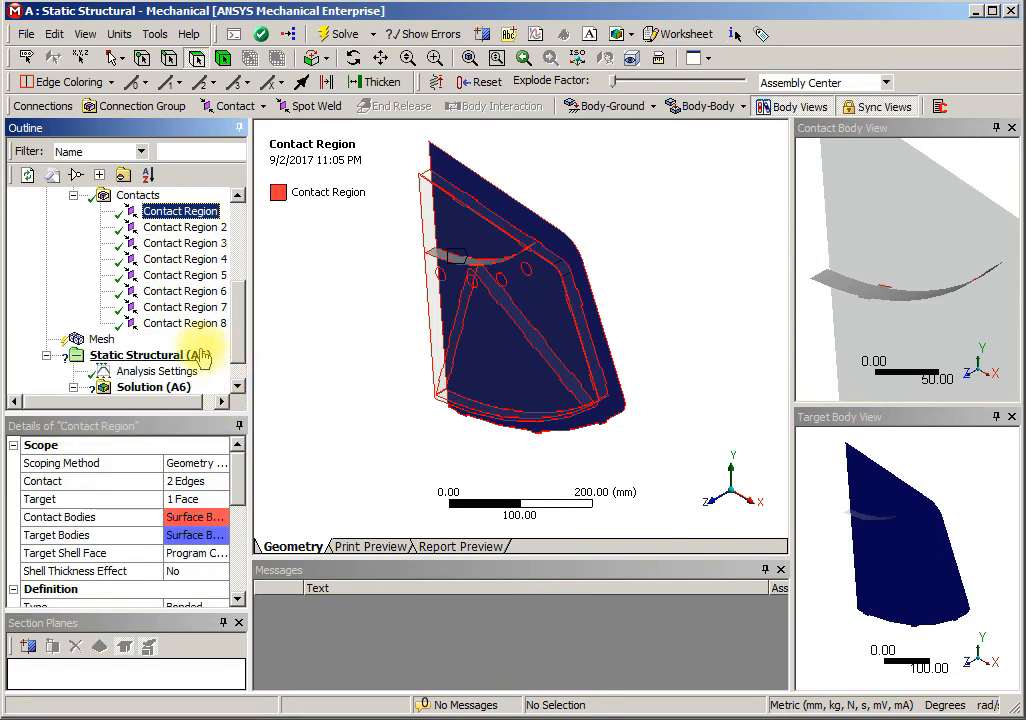
left_click(185, 323, "shift")
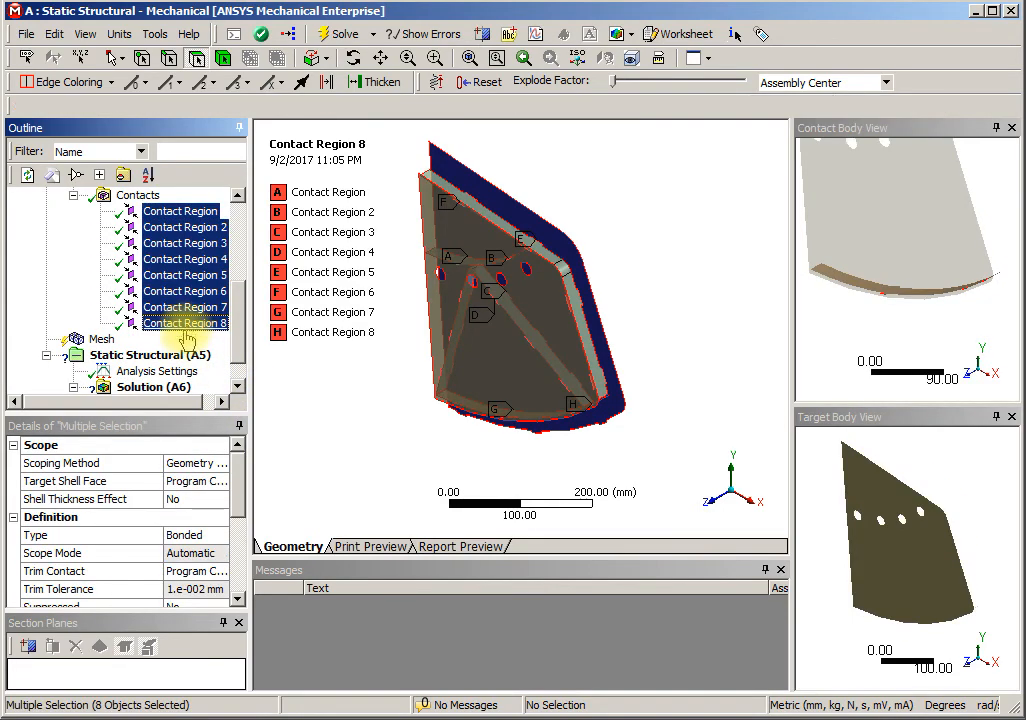
left_click_drag(237, 510, 238, 555)
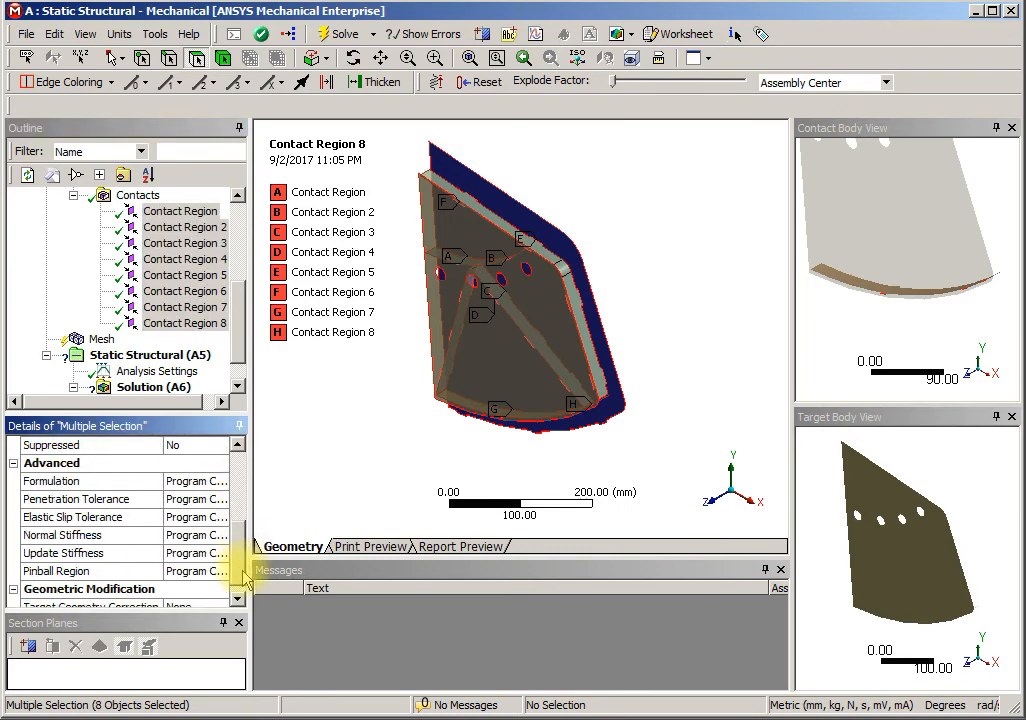
left_click(214, 483)
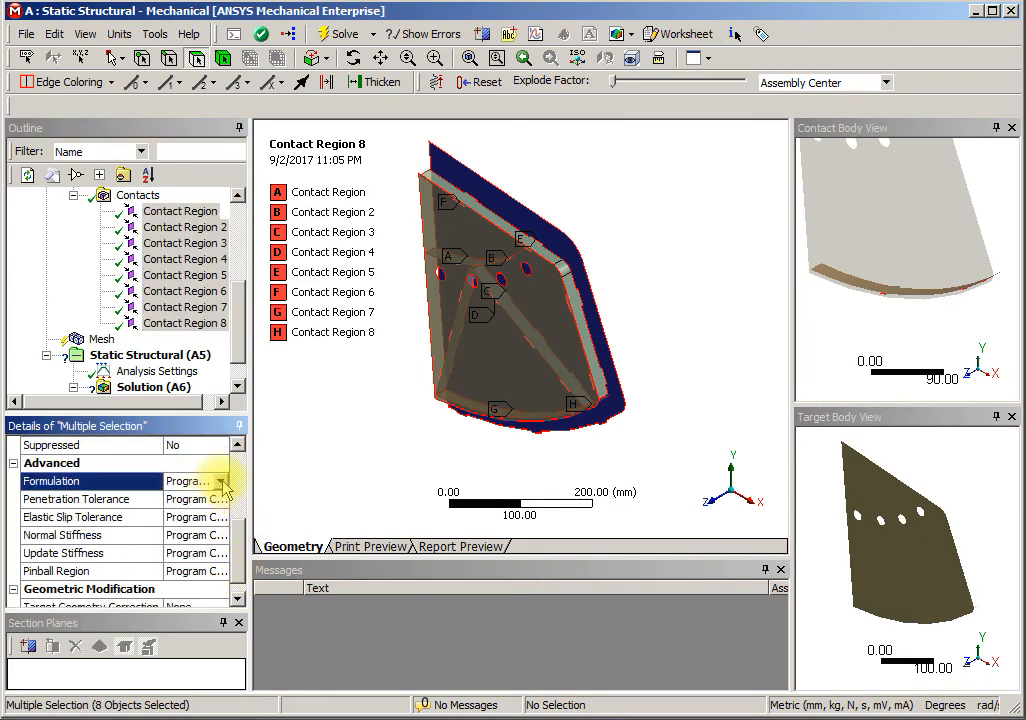
left_click(221, 481)
left_click(177, 536)
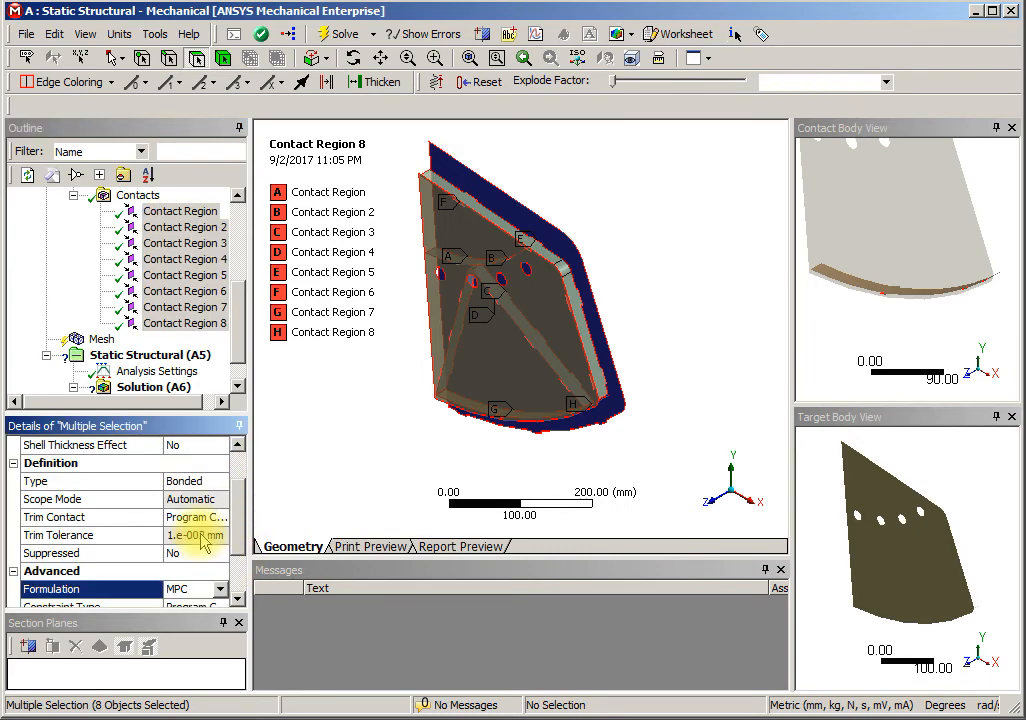
Insert a mesh sizing control scoped to all faces of the model.
scroll(238, 355, "up", 1)
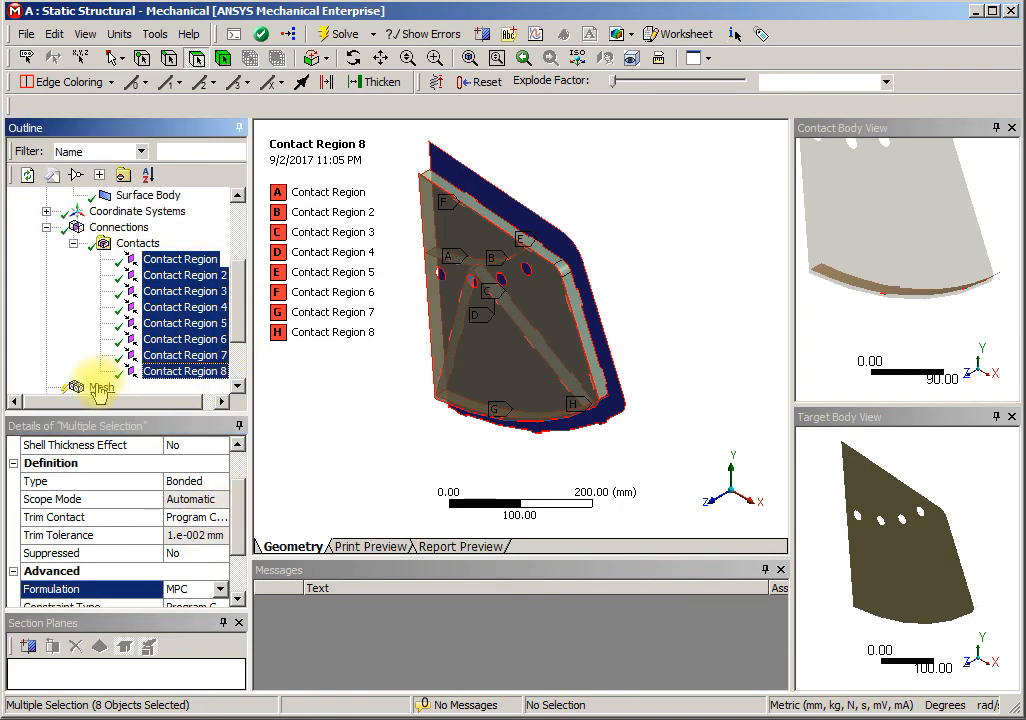
left_click(101, 388)
right_click(103, 374)
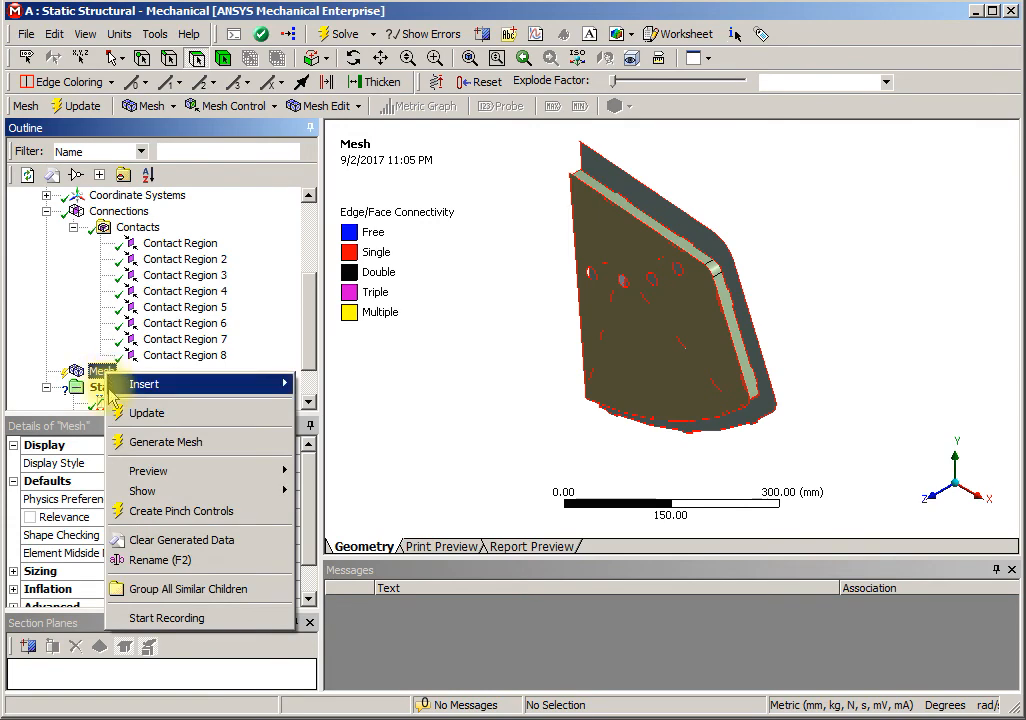
mouse_move(270, 386)
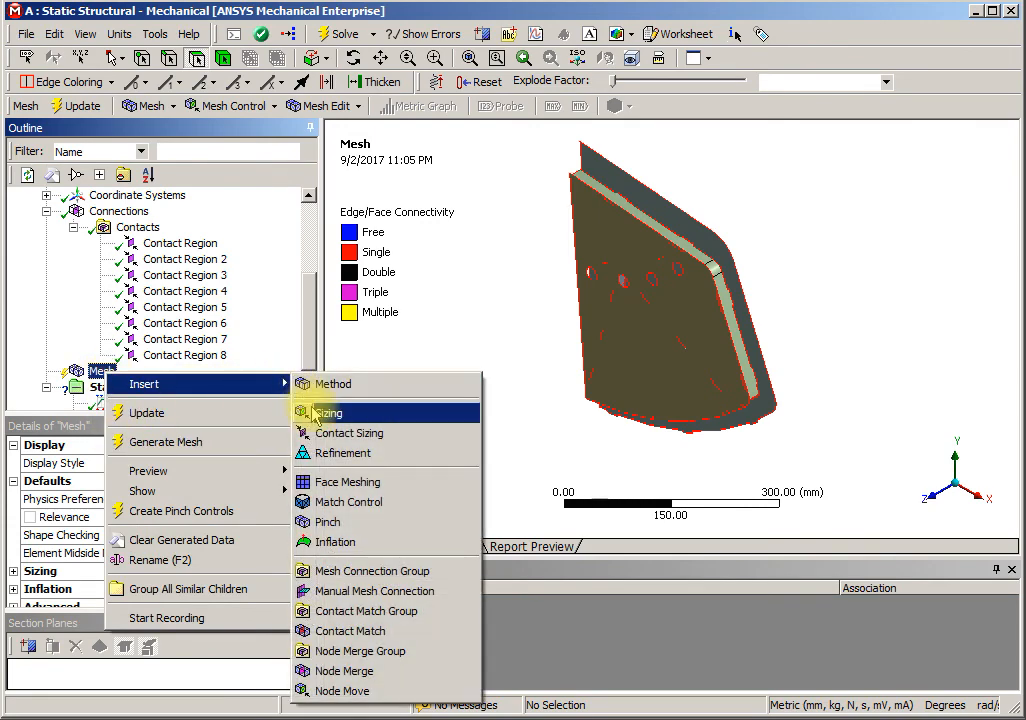
left_click(304, 413)
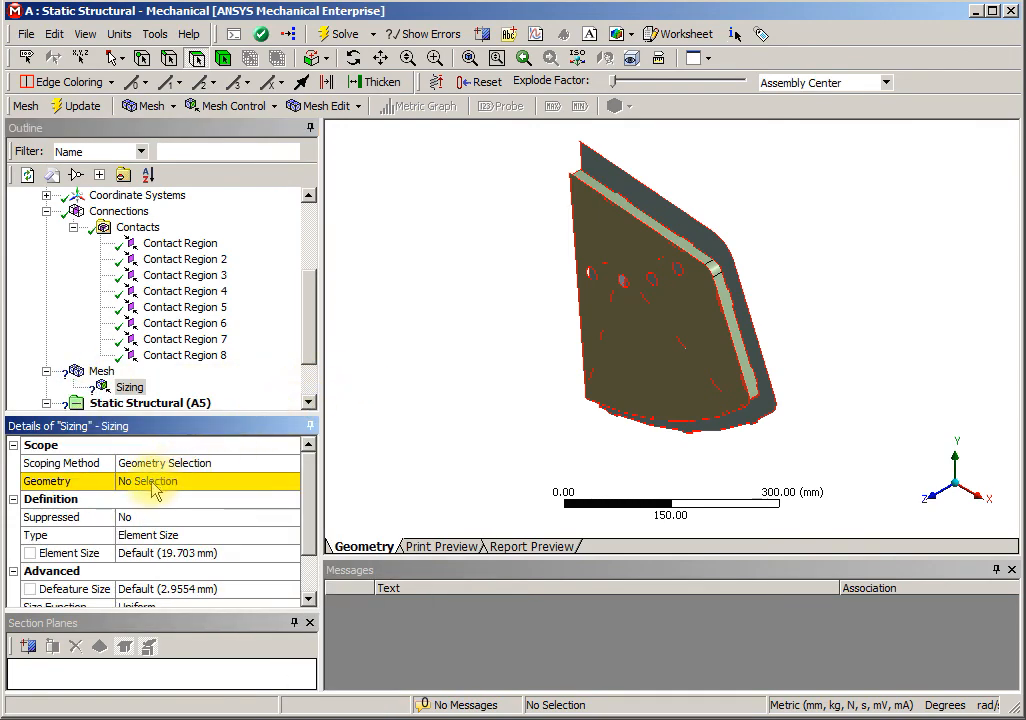
right_click(367, 416)
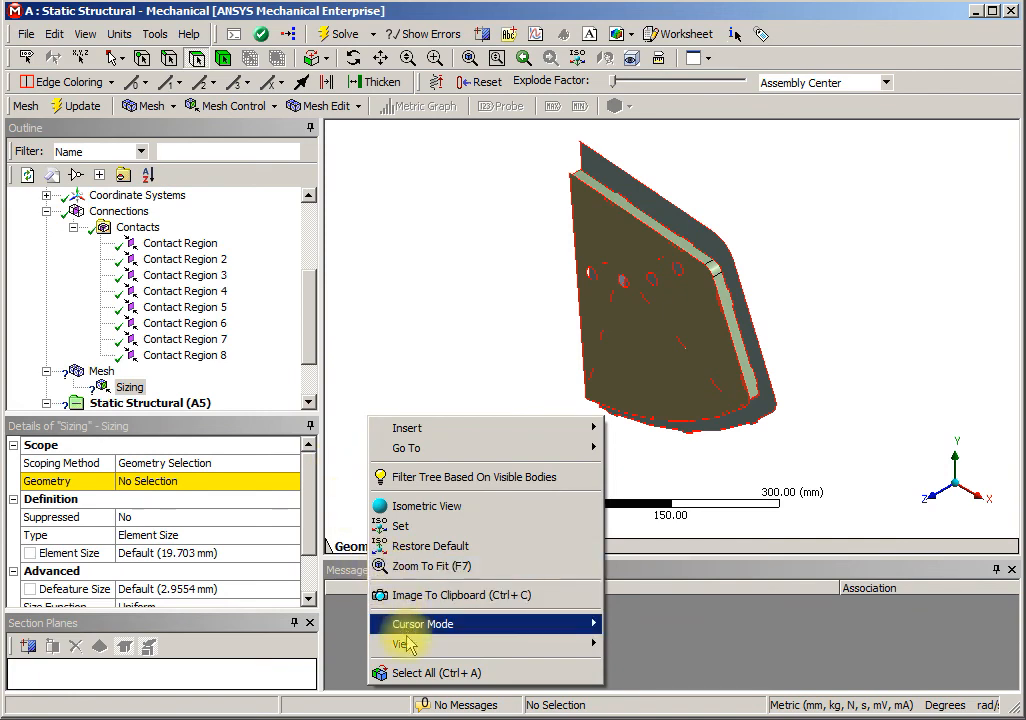
left_click(390, 672)
left_click(162, 481)
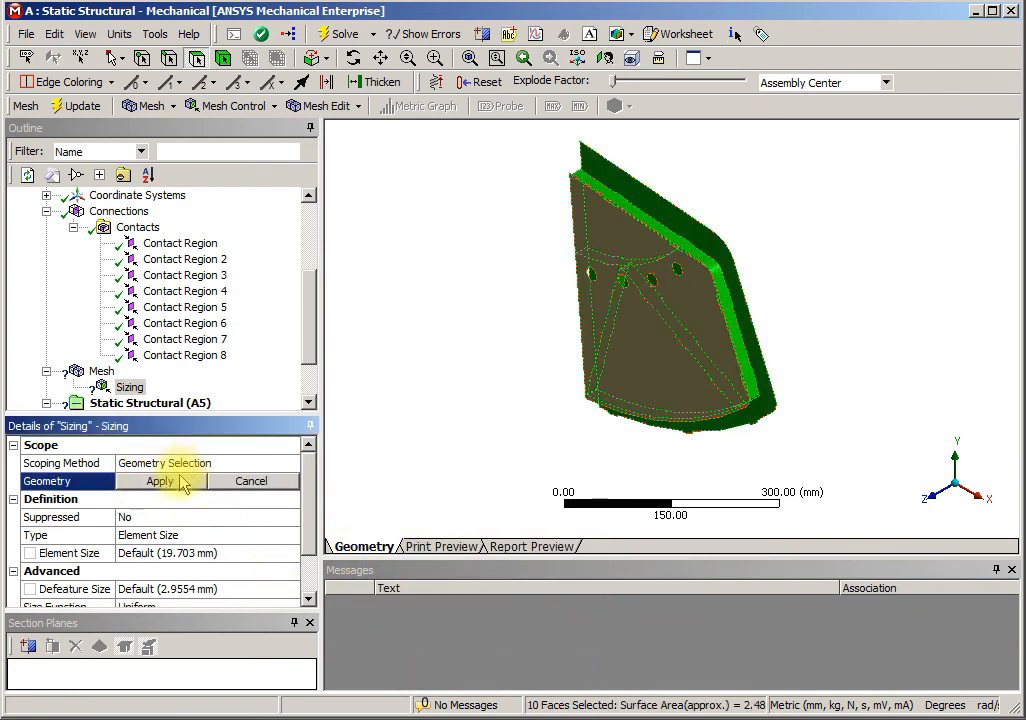
left_click(181, 481)
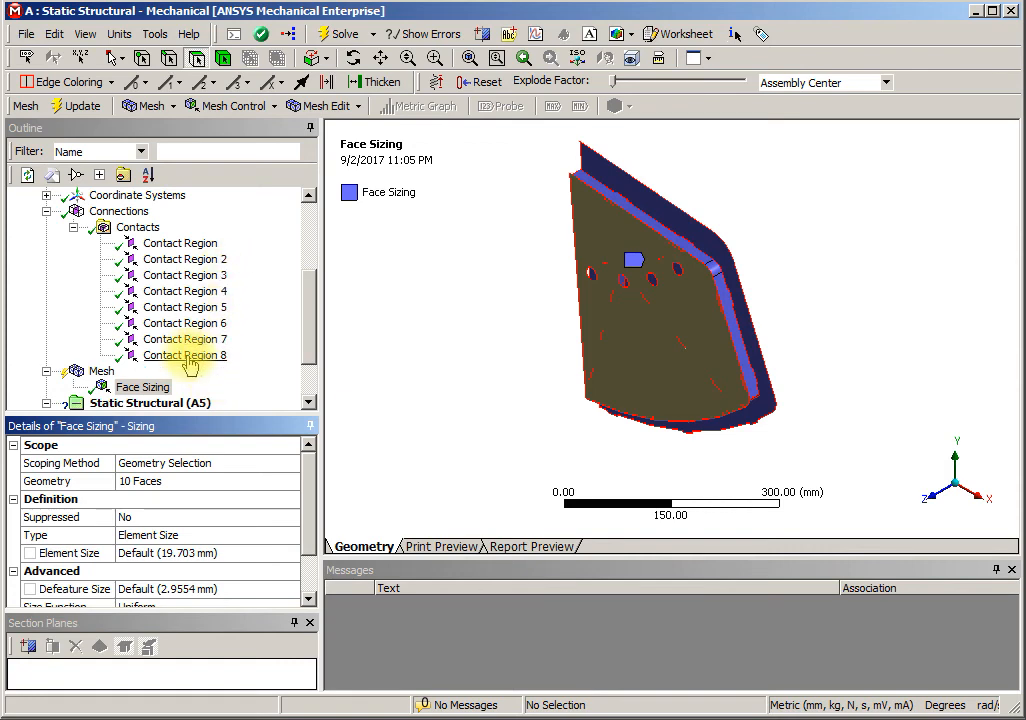
Set the face sizing's element size to 5 mm.
left_click(150, 553)
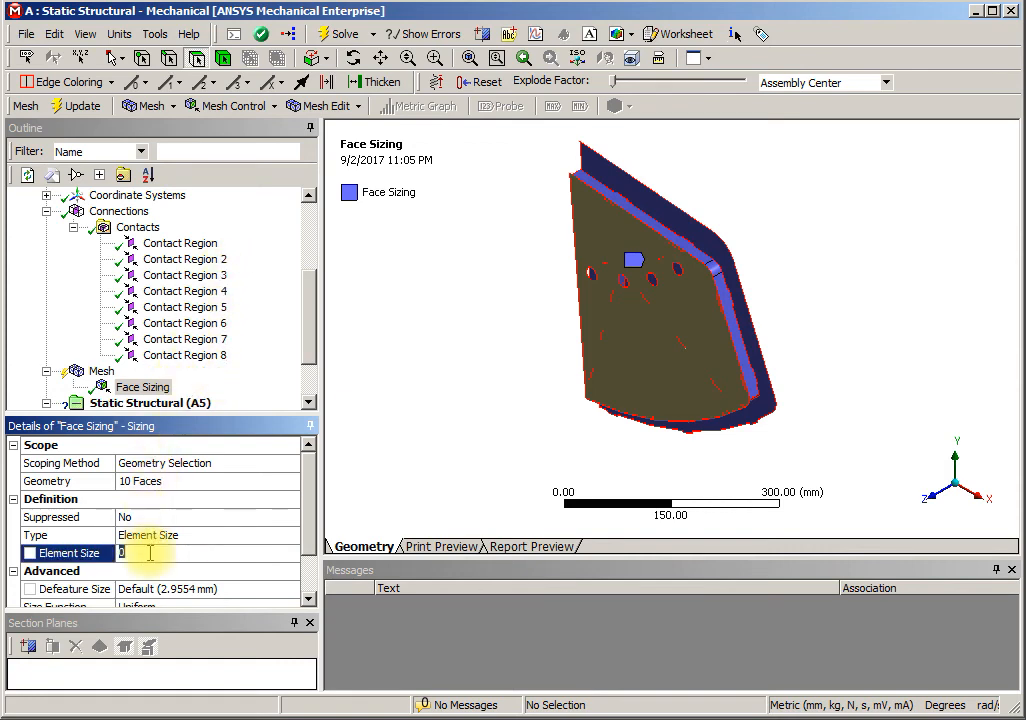
type("5")
key("Return")
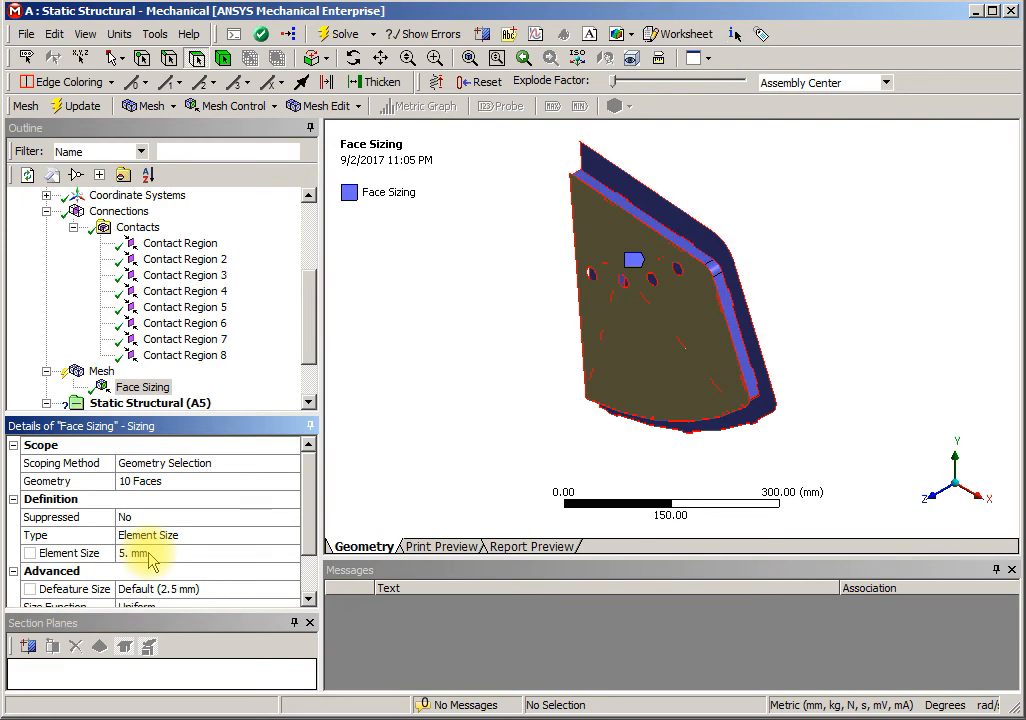
Generate the mesh for all surface bodies and check it around the tabs.
left_click(100, 372)
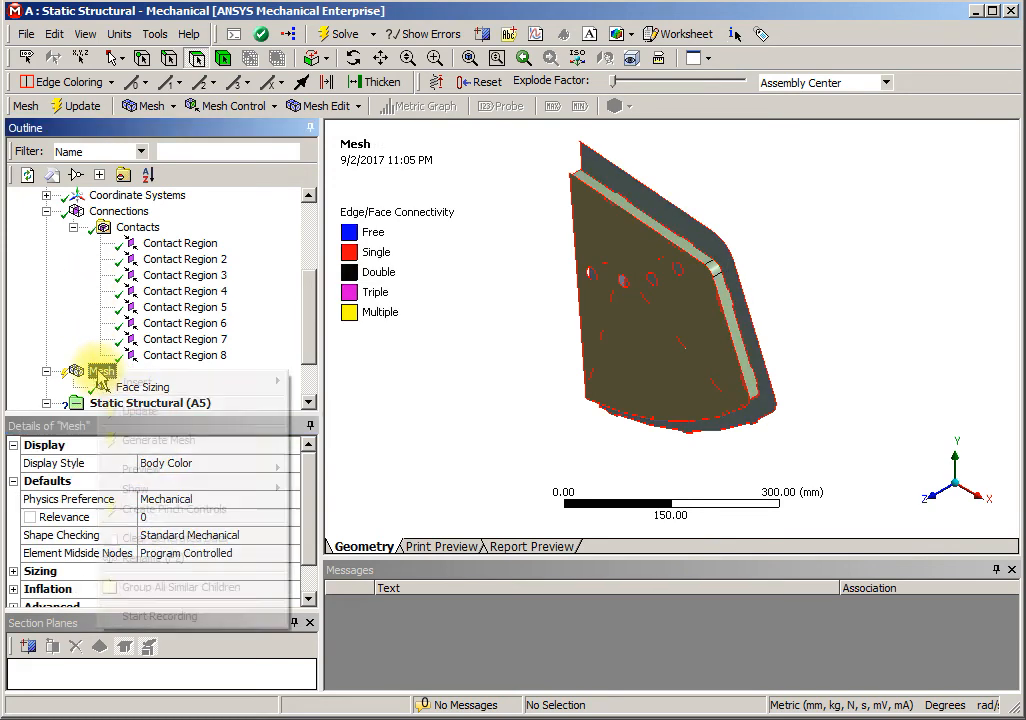
right_click(100, 372)
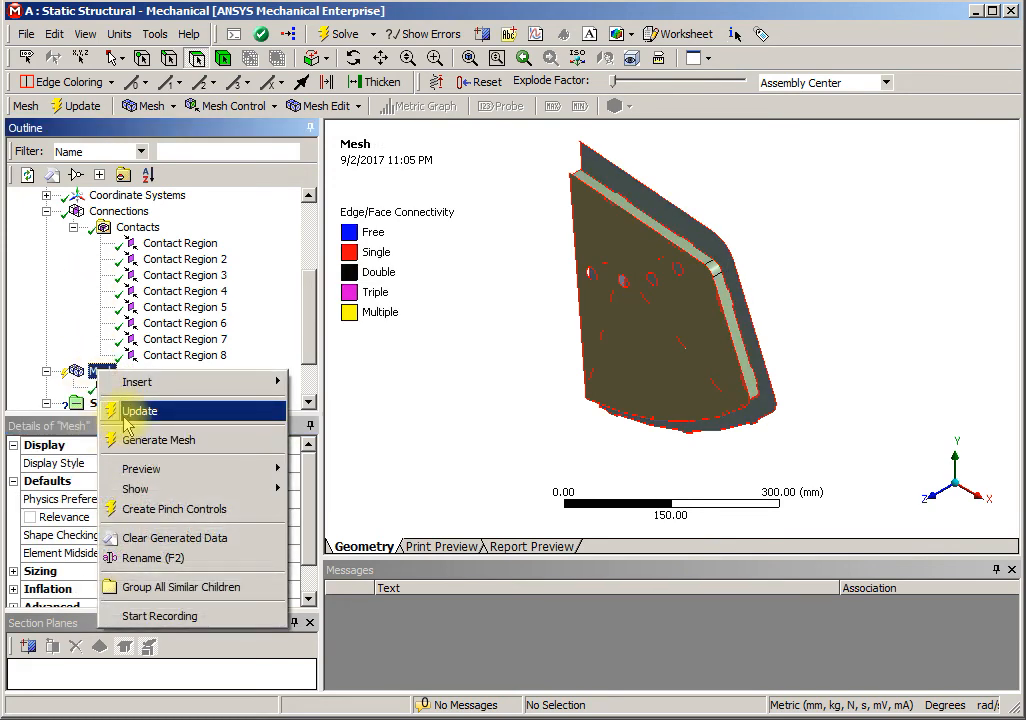
left_click(131, 440)
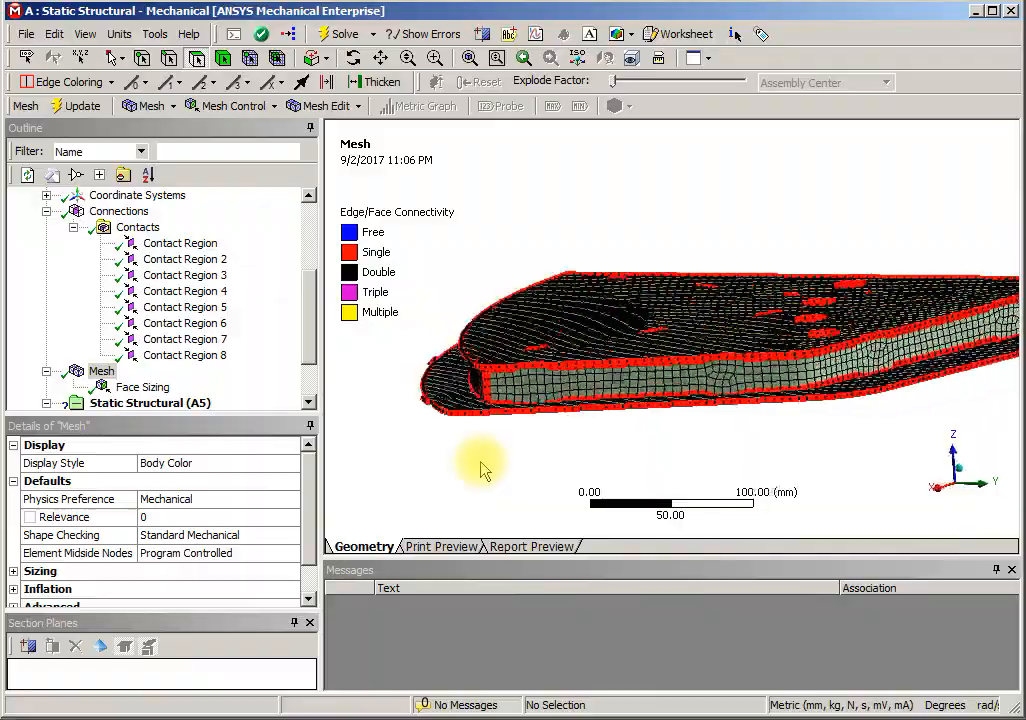
middle_click_drag(481, 463, 321, 389)
scroll(584, 431, "up", 7)
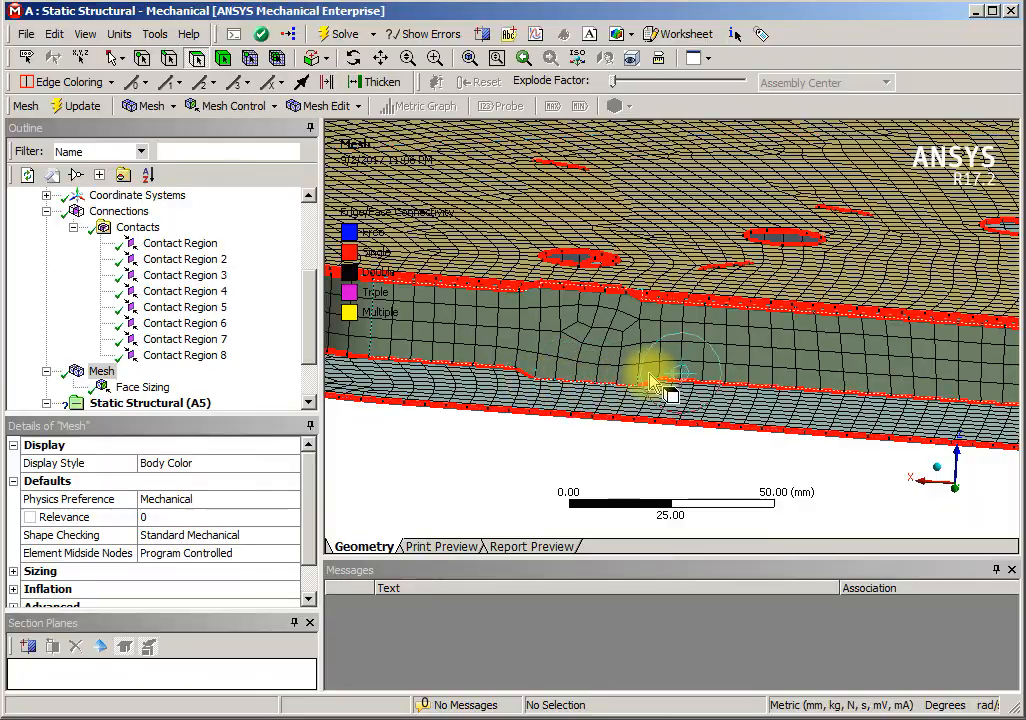
scroll(531, 488, "down", 7)
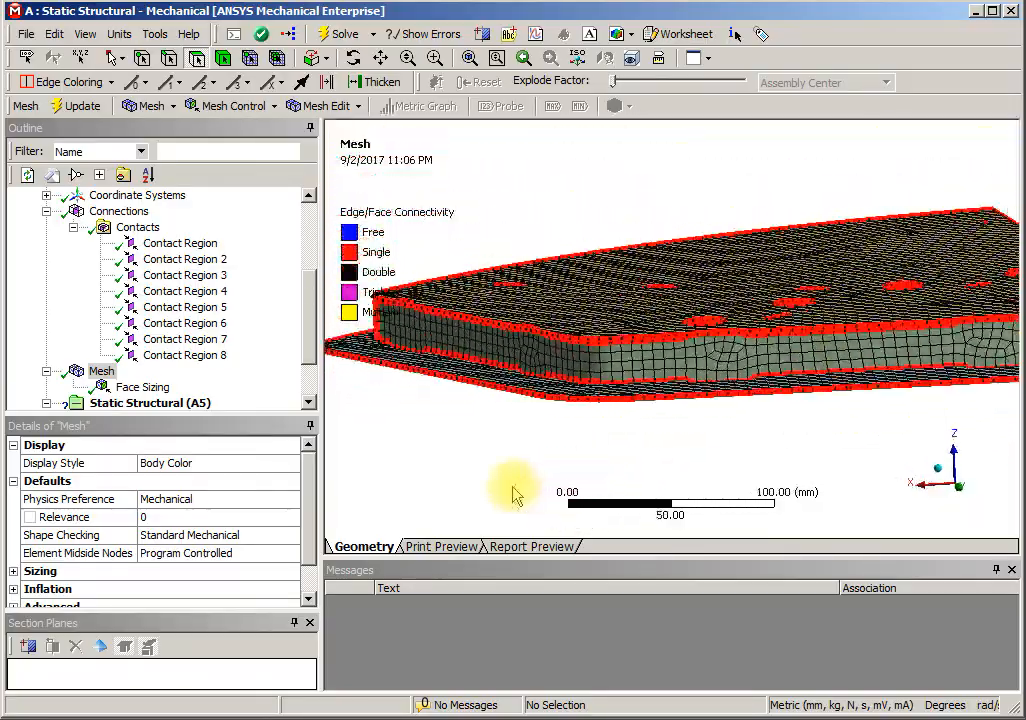
Switch Automatic Mesh Based Defeaturing to Off in the mesh's sizing settings.
left_click(99, 373)
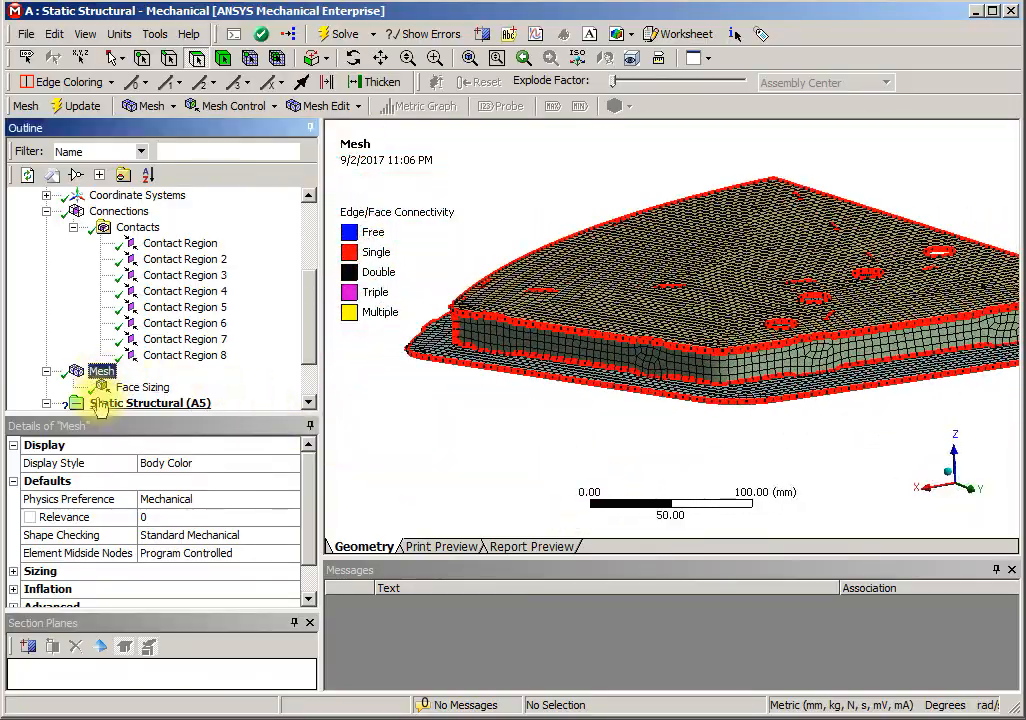
left_click_drag(99, 414, 103, 314)
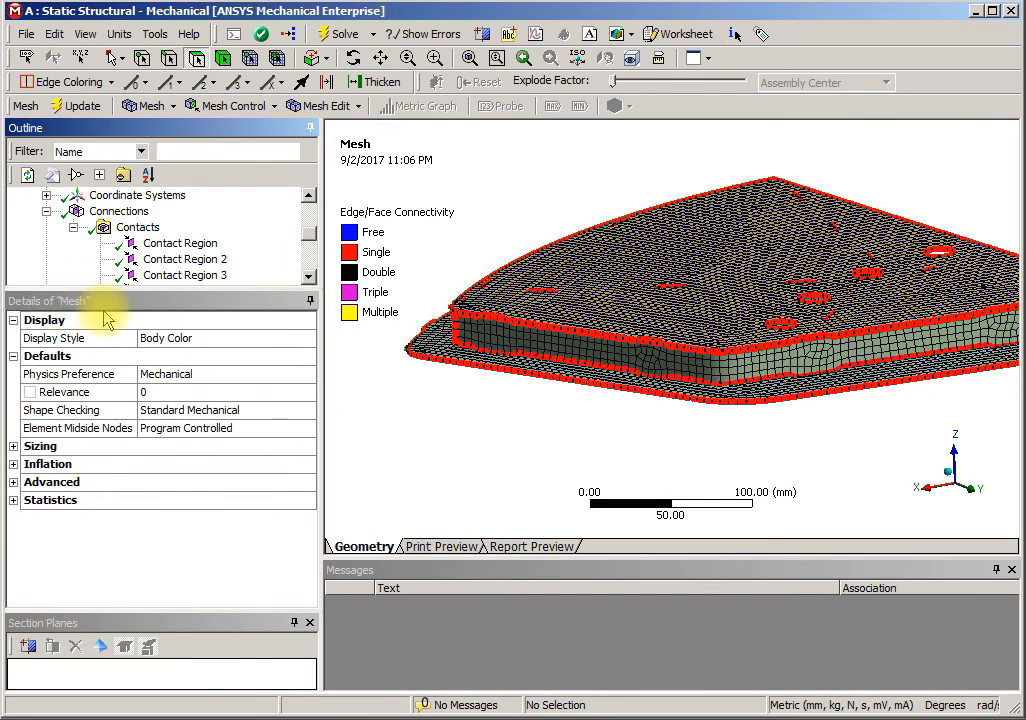
left_click(13, 446)
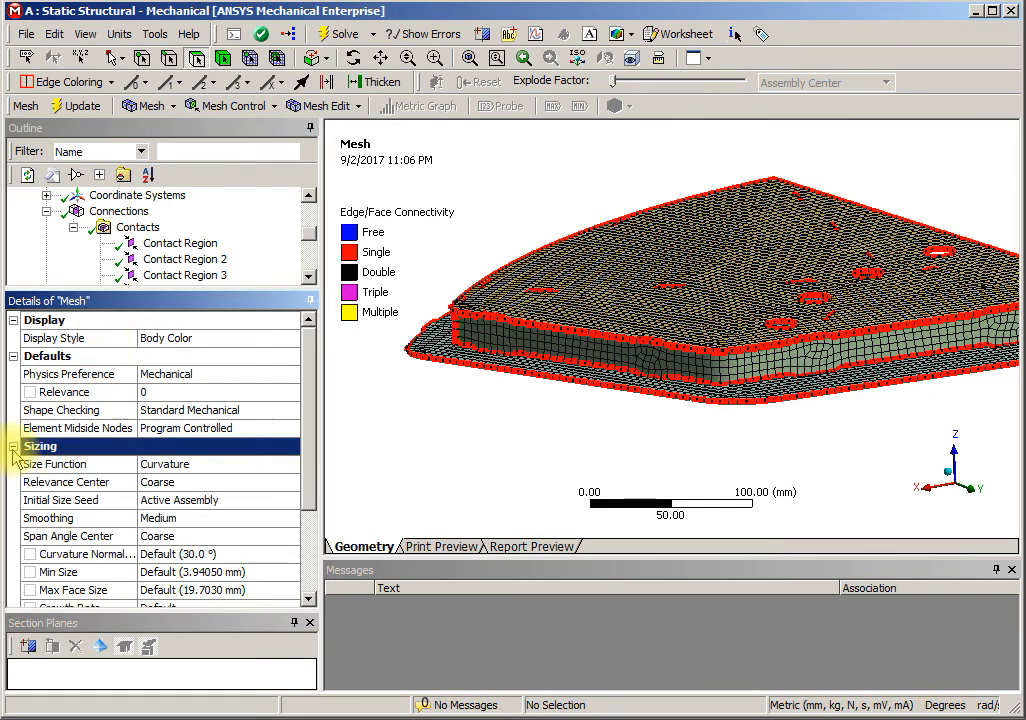
scroll(88, 568, "down", 3)
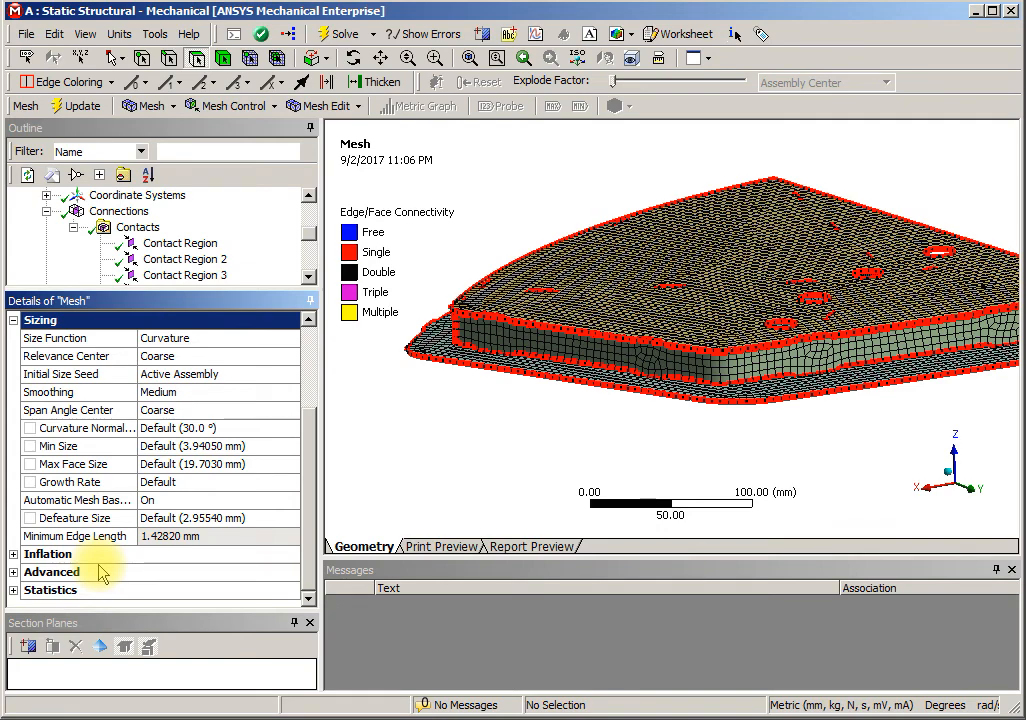
left_click(13, 572)
scroll(17, 583, "down", 4)
scroll(18, 576, "up", 7)
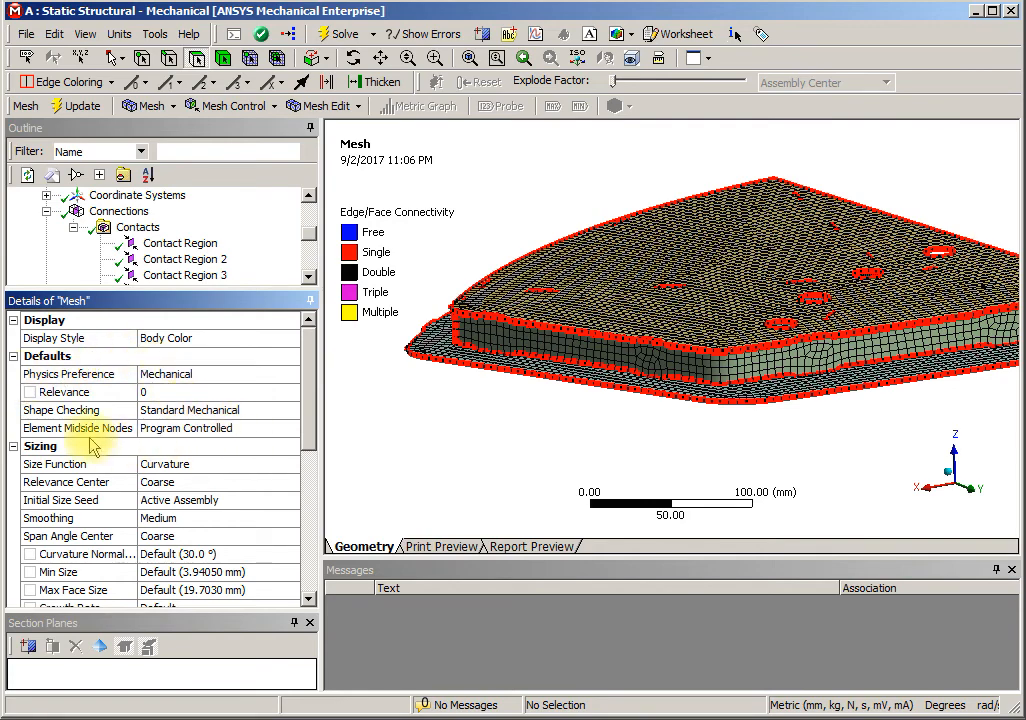
left_click_drag(311, 448, 305, 481)
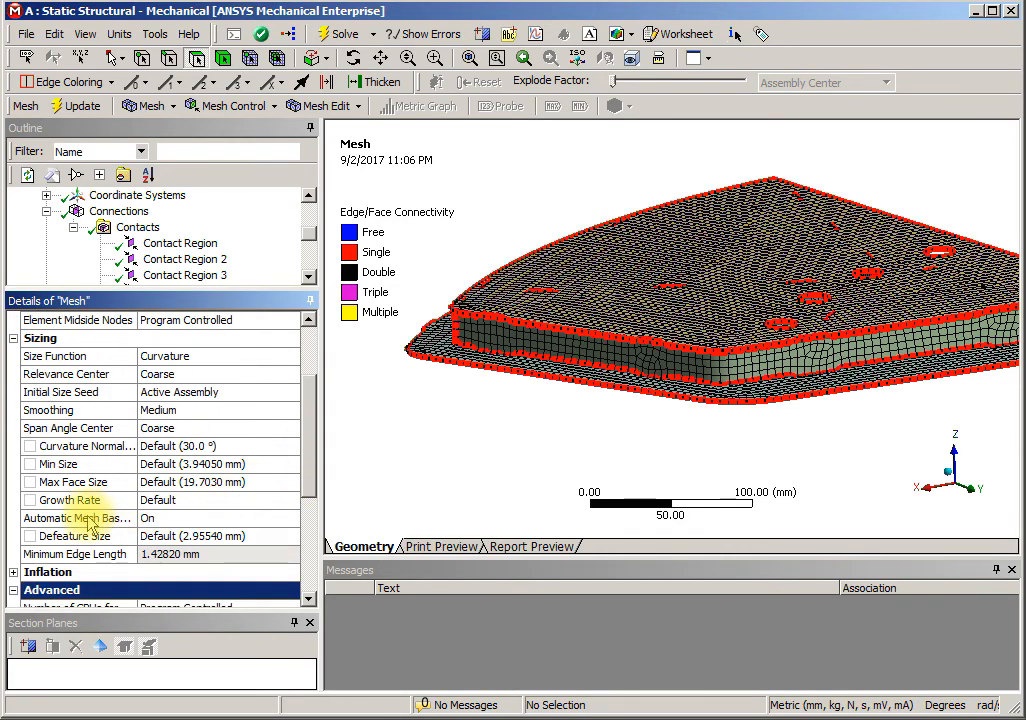
left_click(126, 518)
left_click_drag(136, 318, 172, 320)
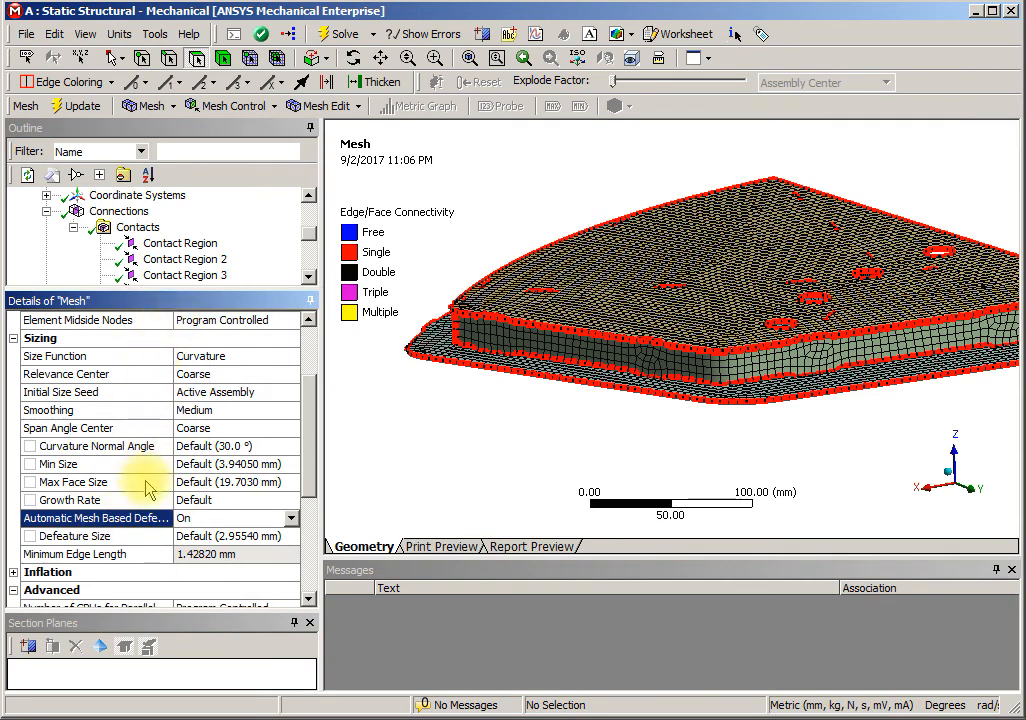
left_click(292, 520)
left_click(270, 534)
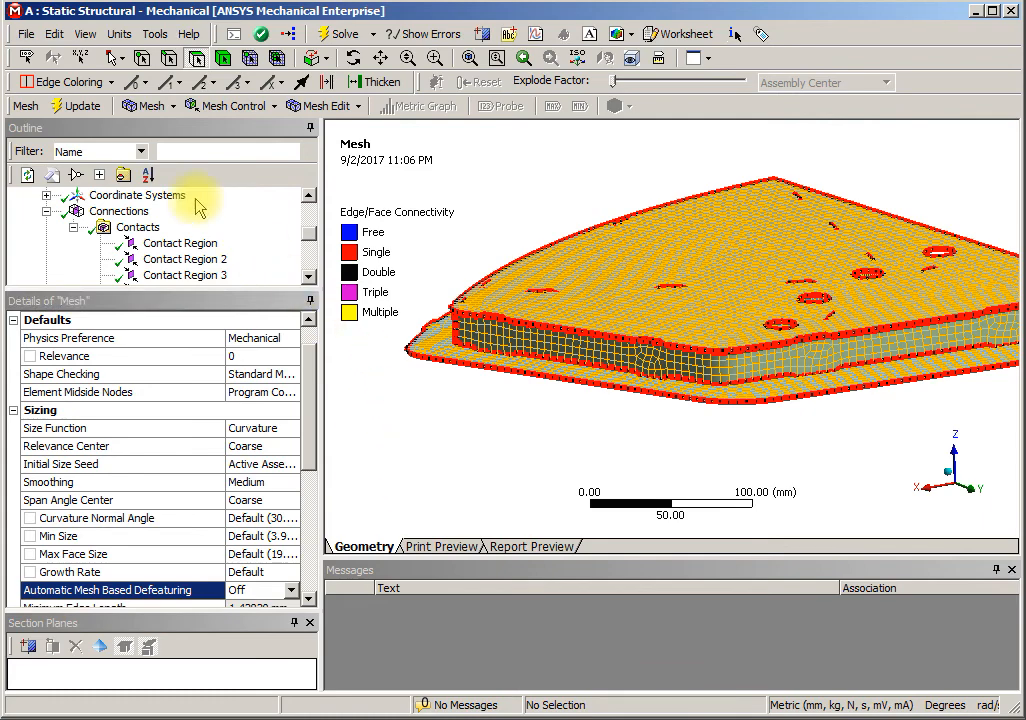
Update the mesh with the changed defeaturing setting and check the elements at the tabs.
left_click(85, 110)
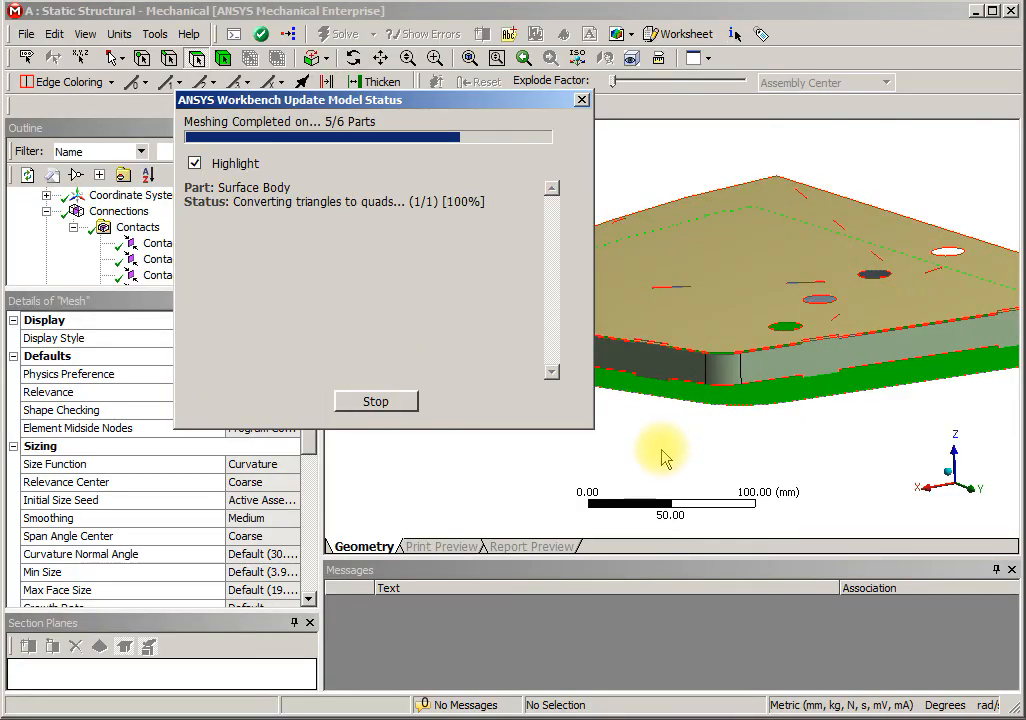
scroll(664, 458, "up", 5)
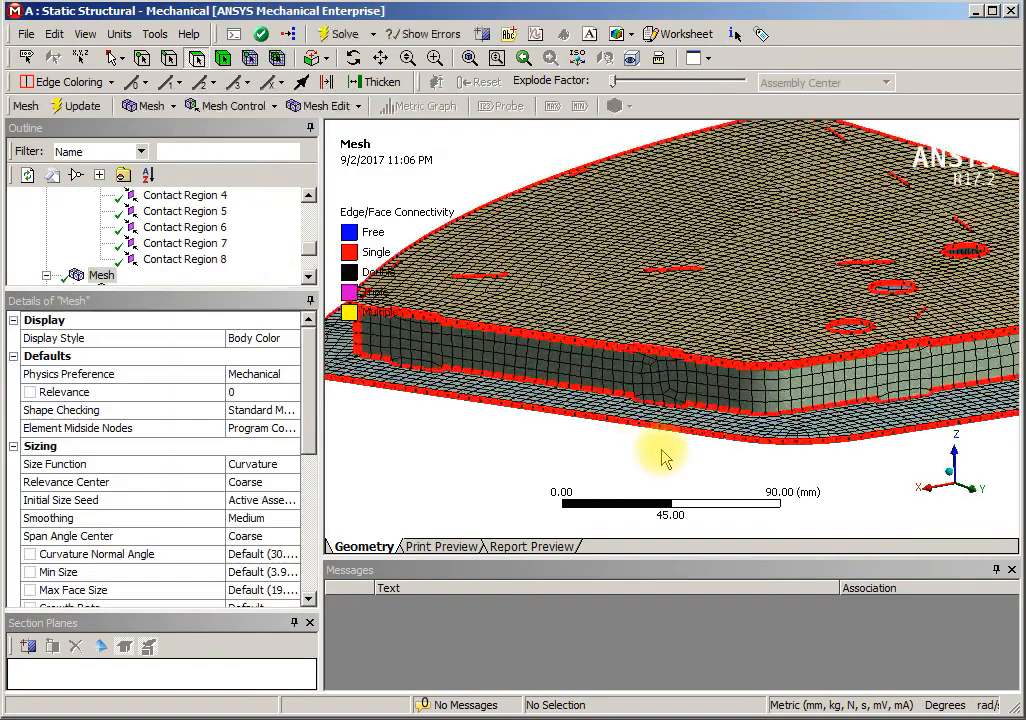
scroll(664, 458, "up", 1)
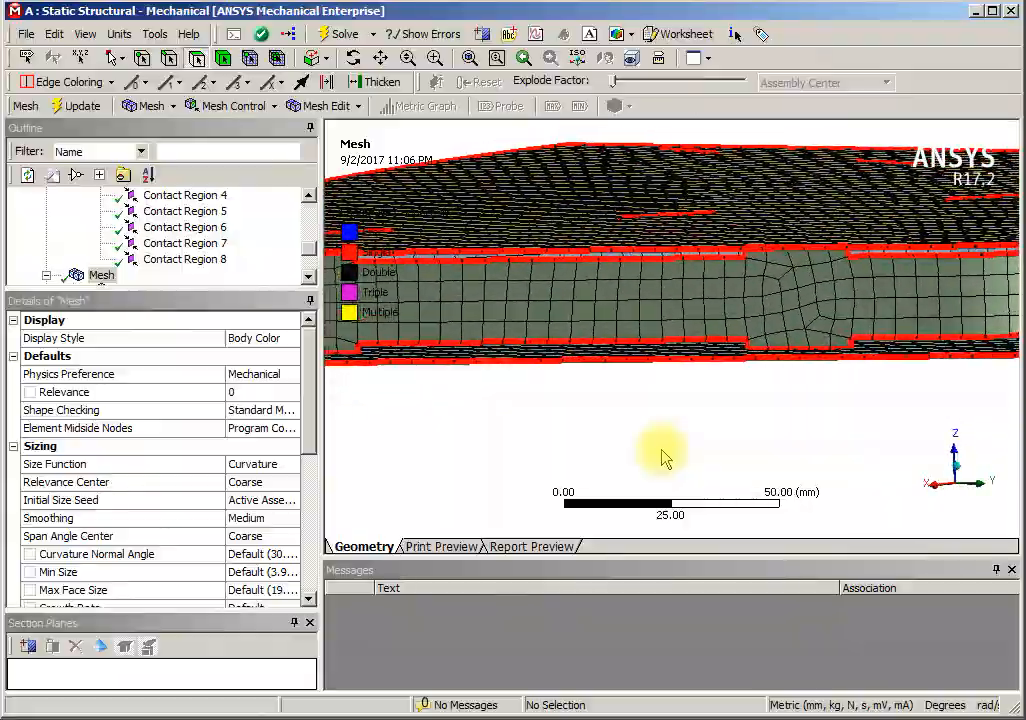
scroll(664, 458, "down", 5)
middle_click_drag(664, 458, 650, 438)
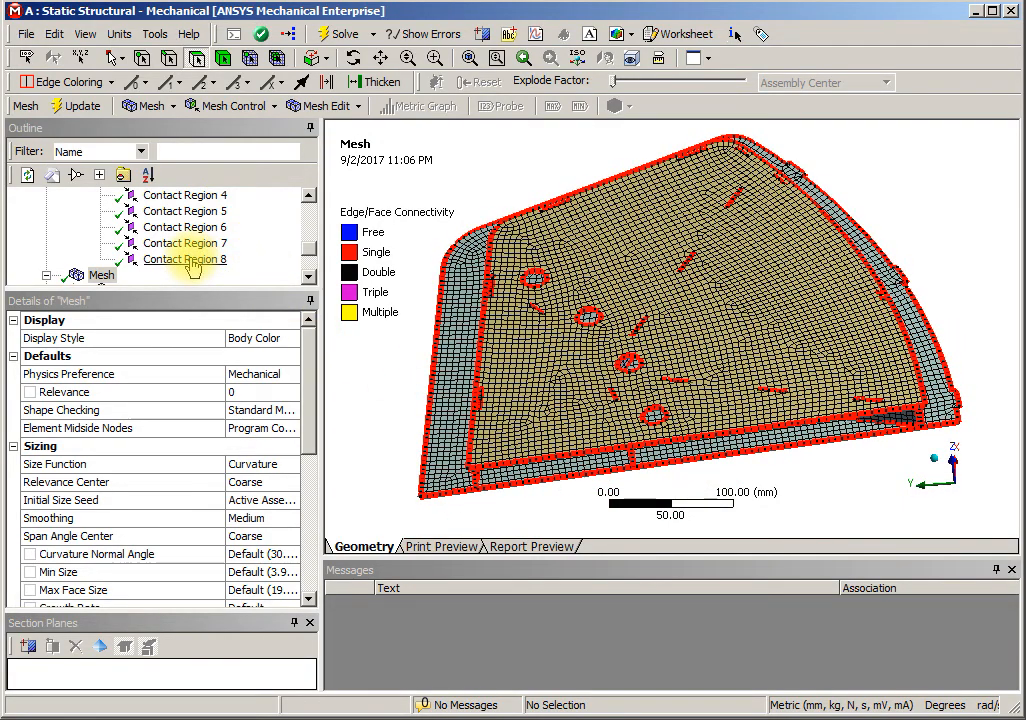
Add a Fixed Support on the straight lower edges of the two large plates.
left_click_drag(171, 287, 165, 442)
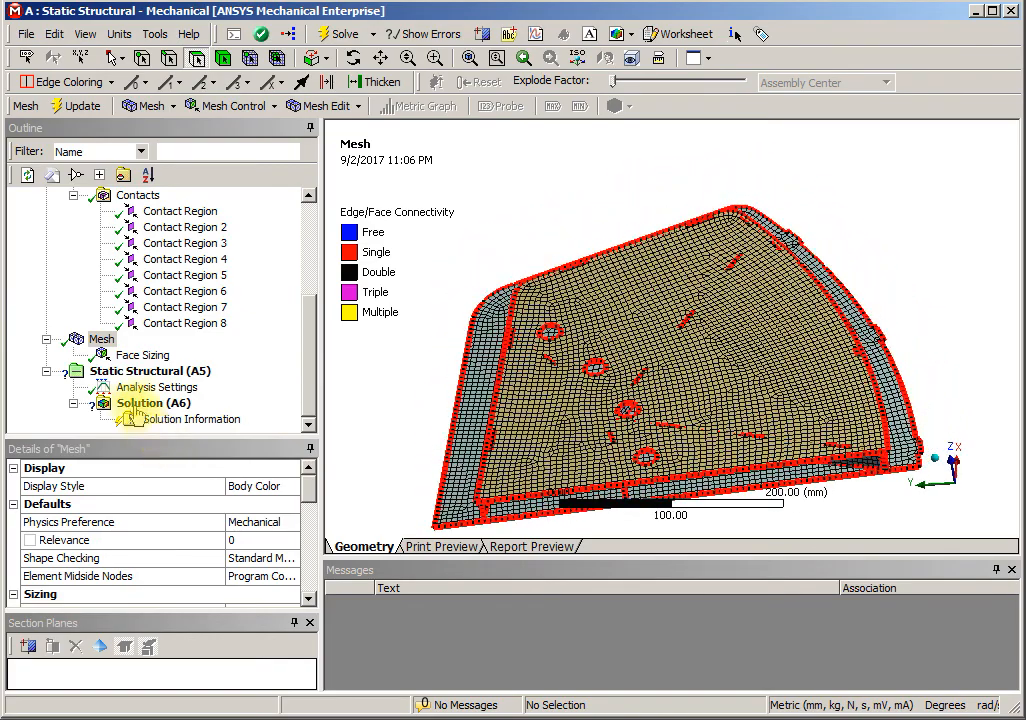
left_click(126, 373)
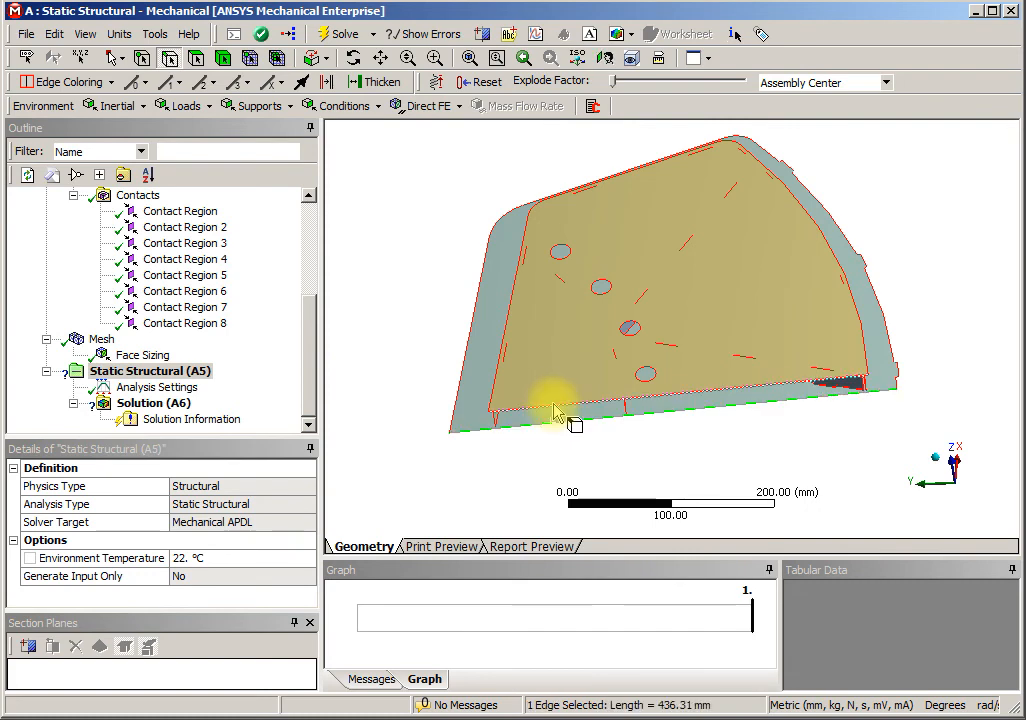
left_click(478, 320, "ctrl")
left_click(238, 108)
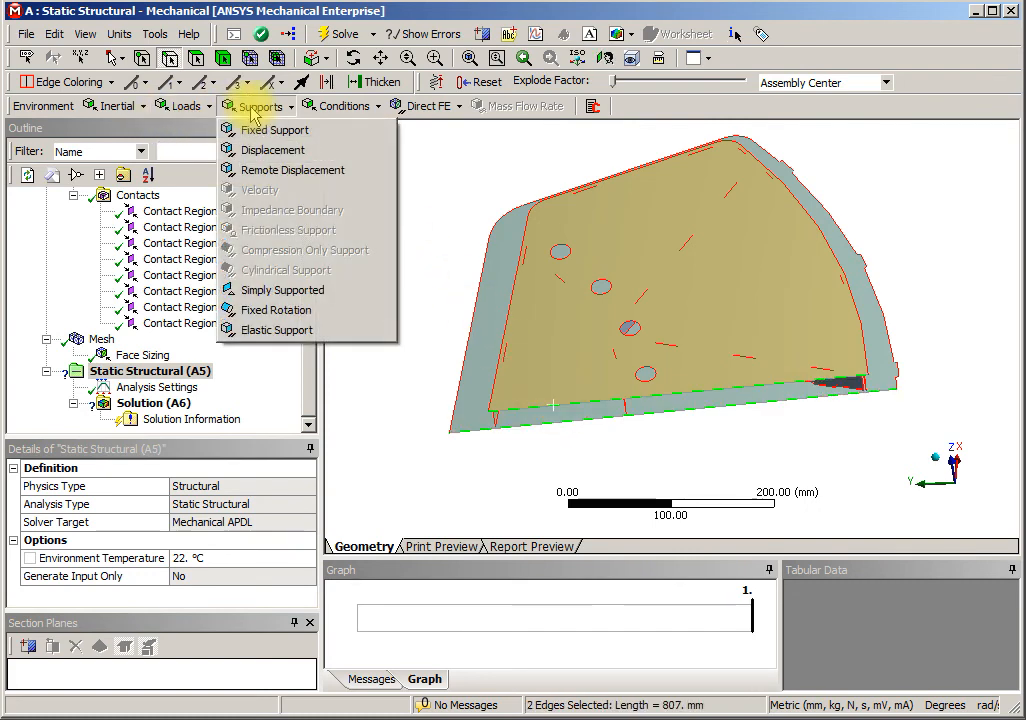
left_click(245, 128)
Apply a 500 N Force in the negative Z direction to the short rounded corner edge of the inner plate.
middle_click_drag(505, 243, 557, 222)
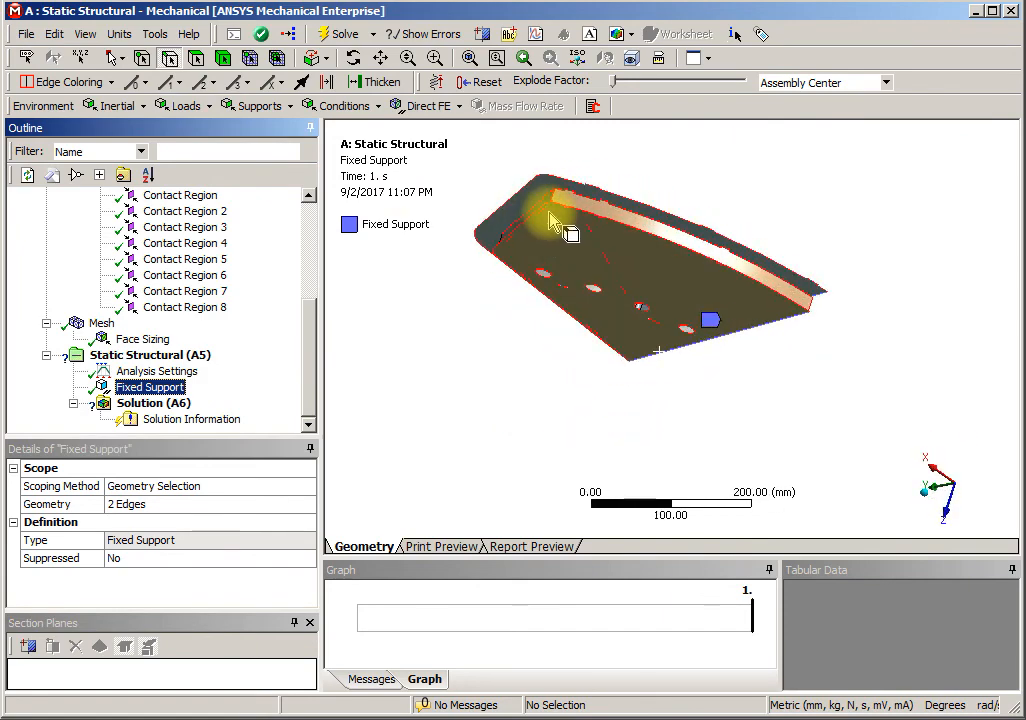
scroll(530, 250, "up", 3)
middle_click_drag(508, 279, 677, 328)
left_click(688, 330)
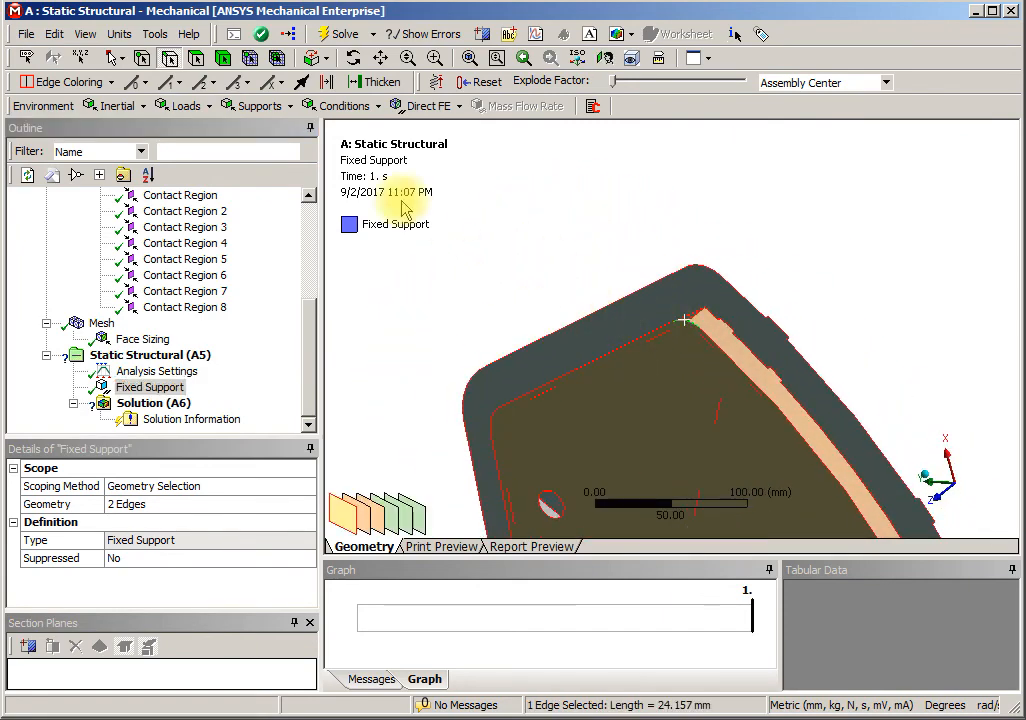
left_click(183, 106)
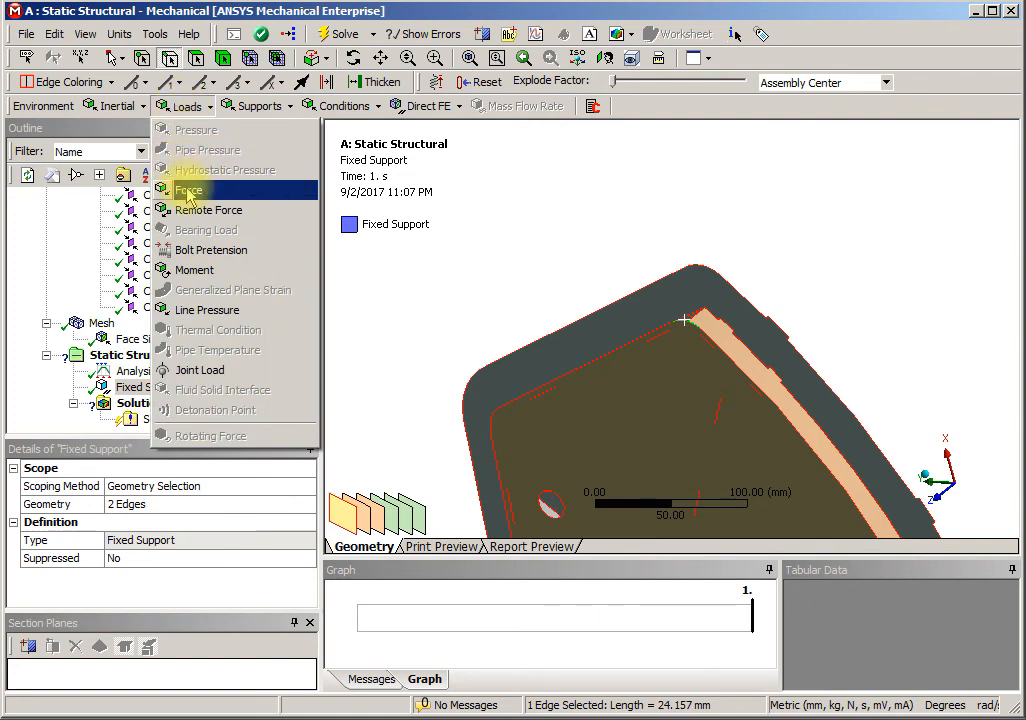
left_click(188, 190)
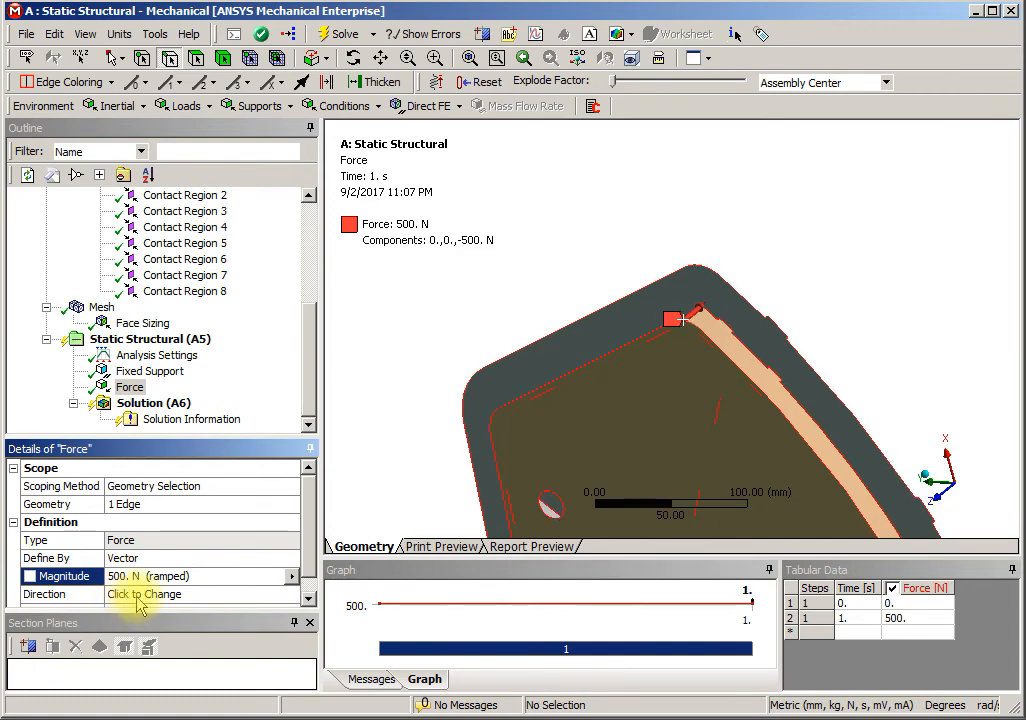
Solve the static structural analysis.
left_click(165, 404)
right_click(150, 410)
left_click(165, 443)
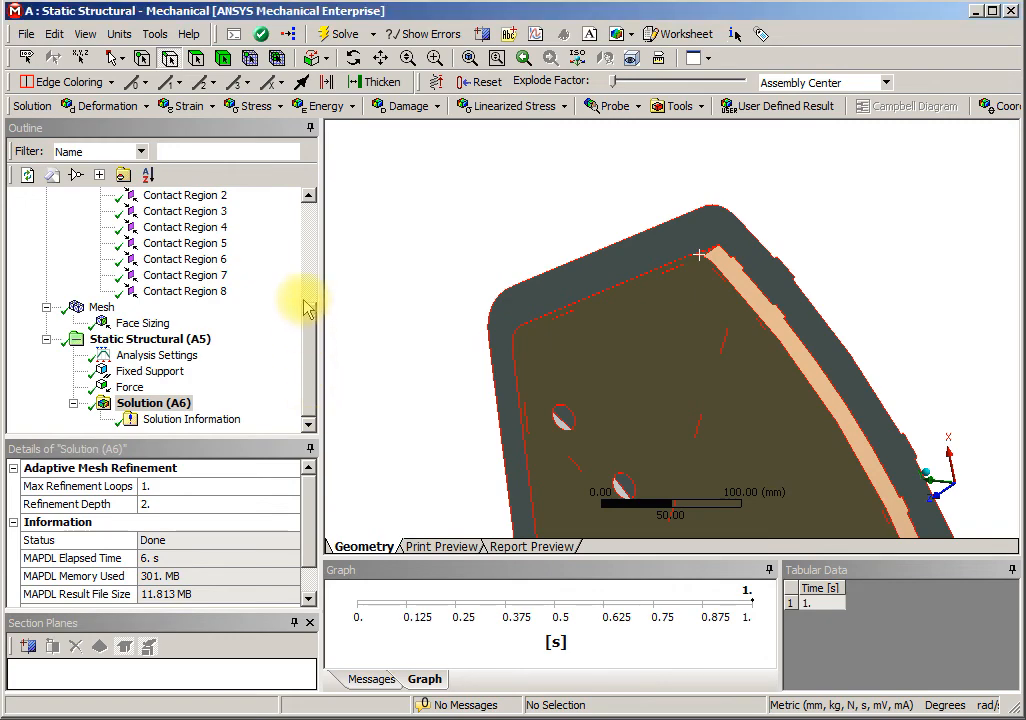
Insert a Contact Tool under Connections for all contact regions and generate its initial contact results.
scroll(305, 293, "up", 4)
left_click(110, 324)
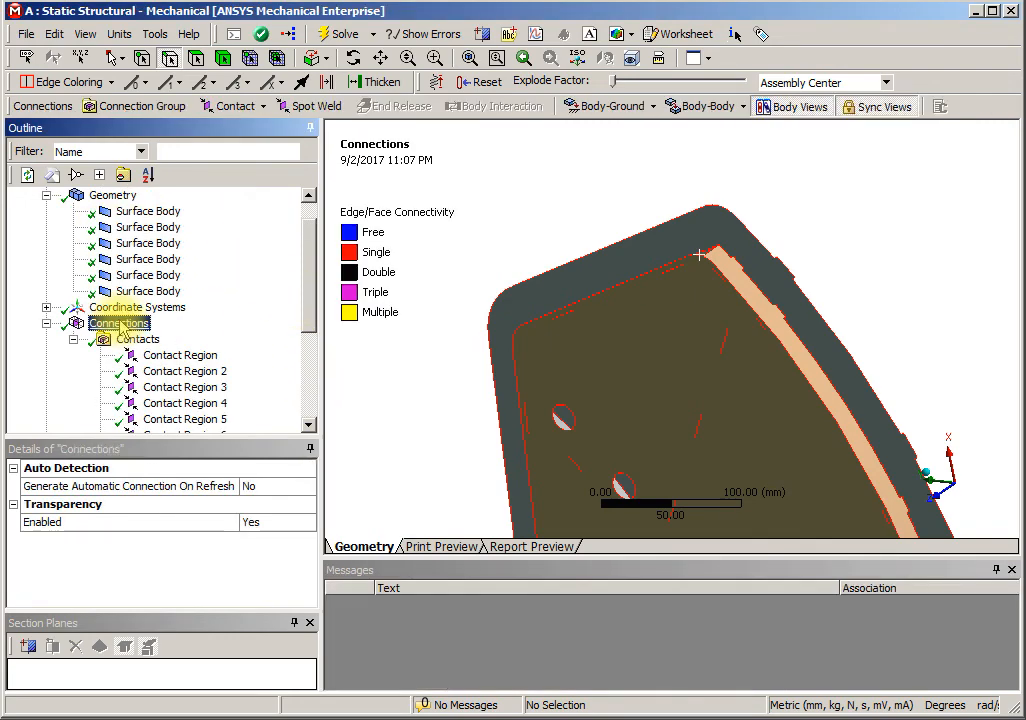
right_click(122, 326)
mouse_move(272, 336)
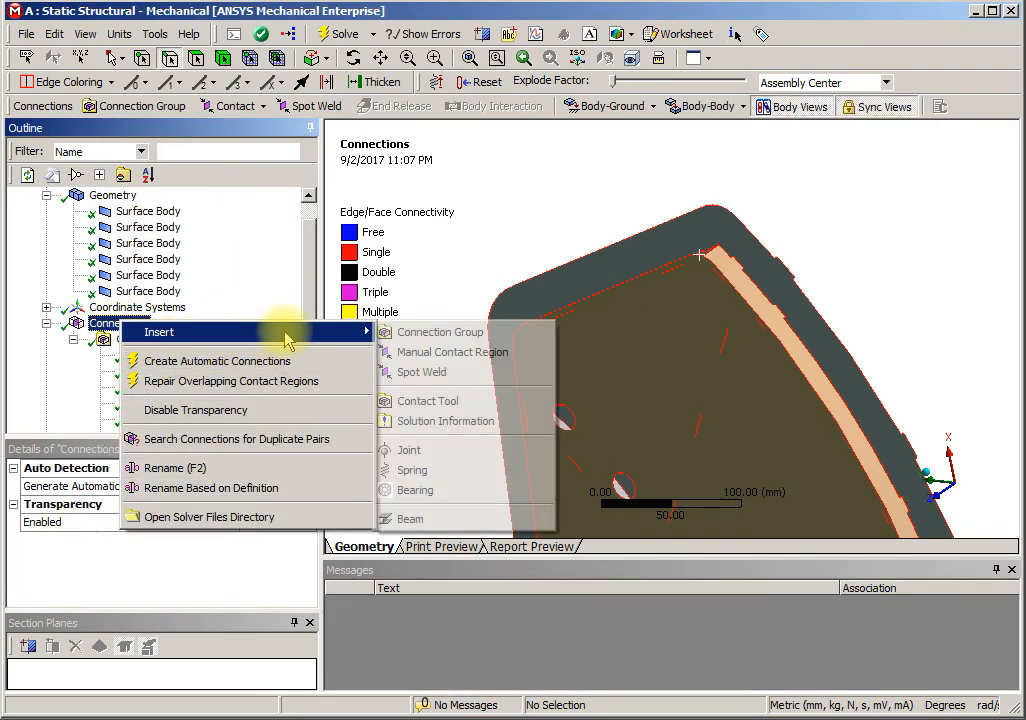
left_click(430, 398)
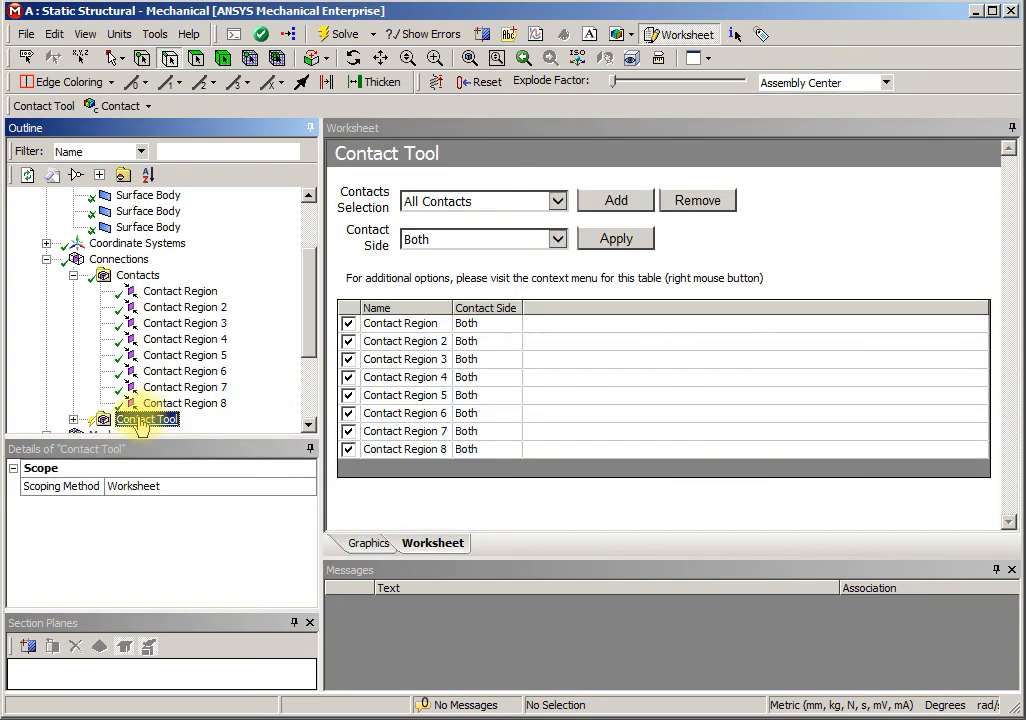
right_click(141, 423)
left_click(151, 391)
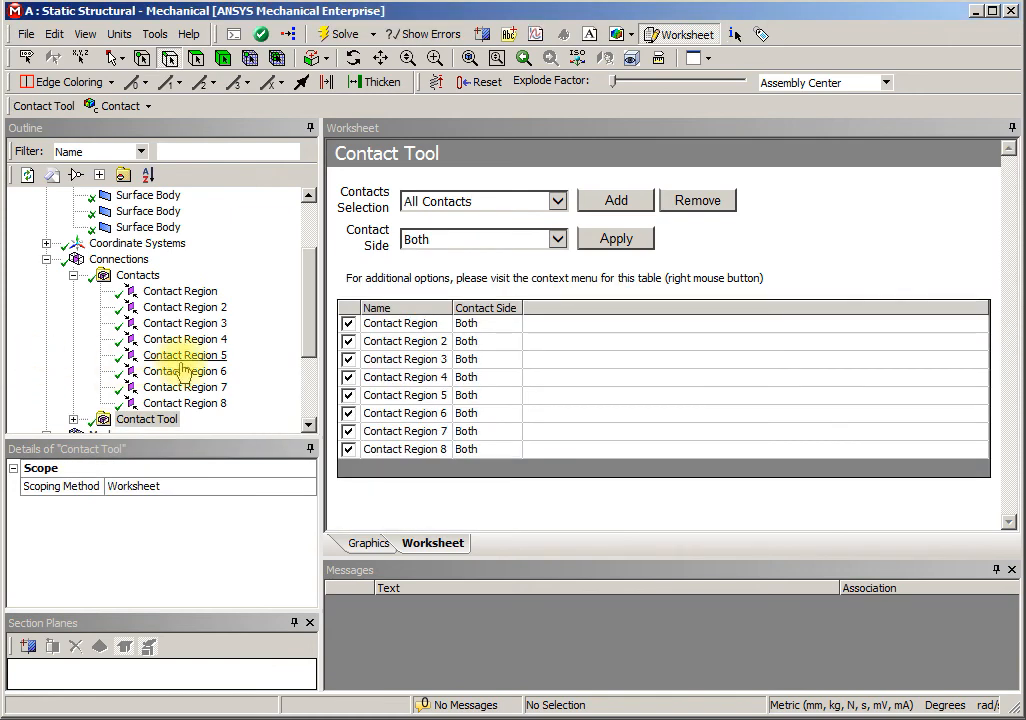
Review the Contact Tool's Initial Information table sorted by contact status.
left_click(73, 419)
left_click(145, 419)
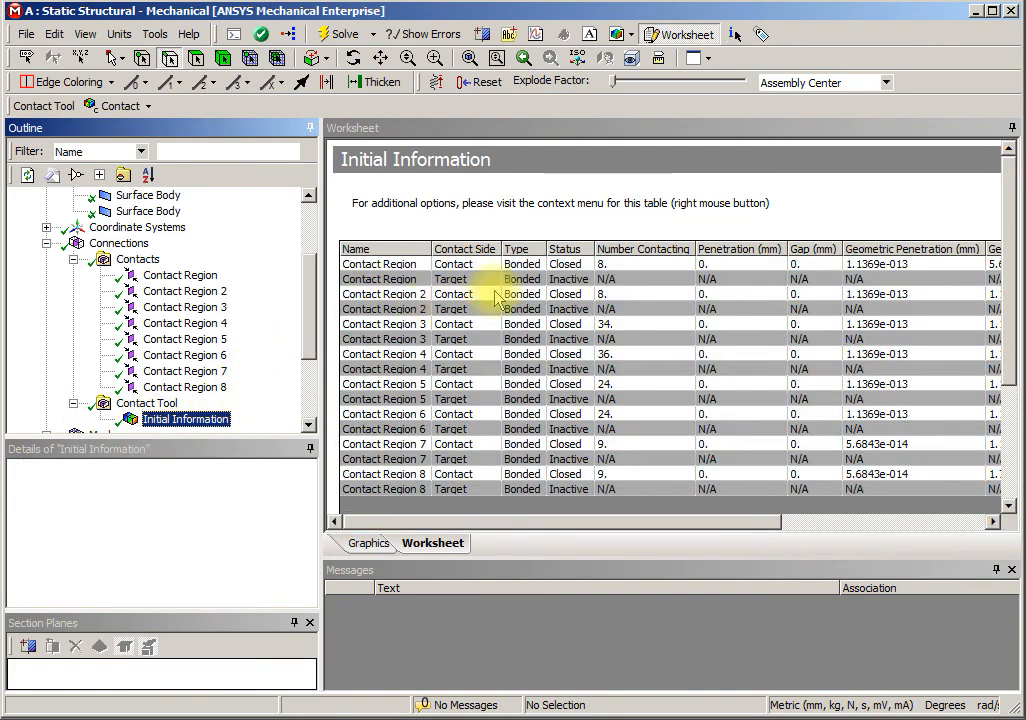
left_click(564, 249)
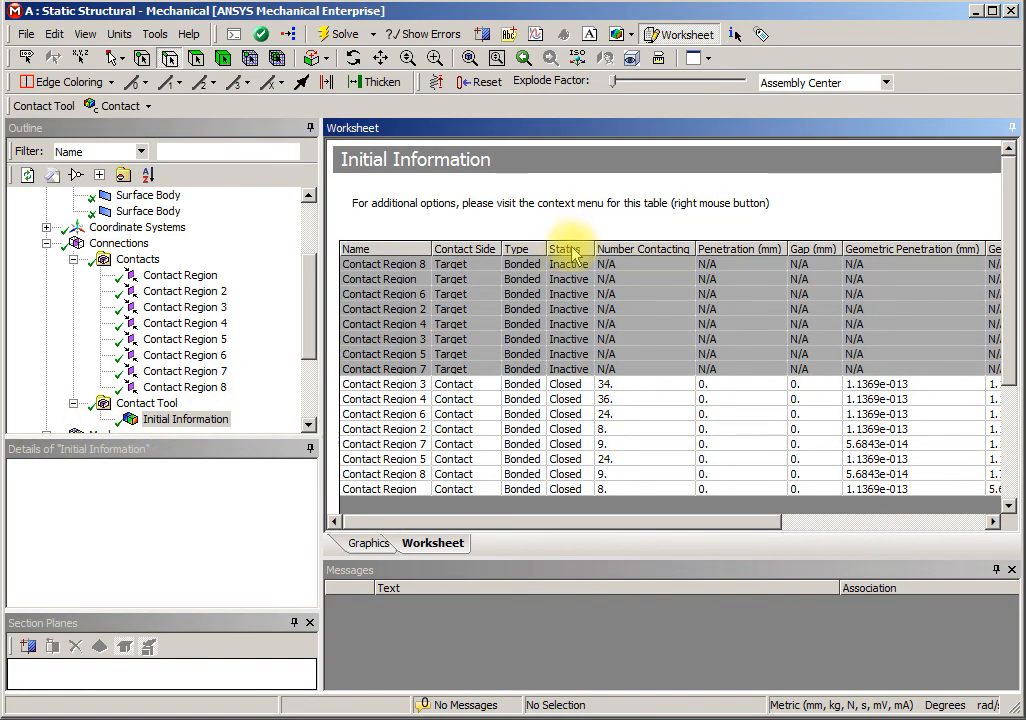
left_click(571, 250)
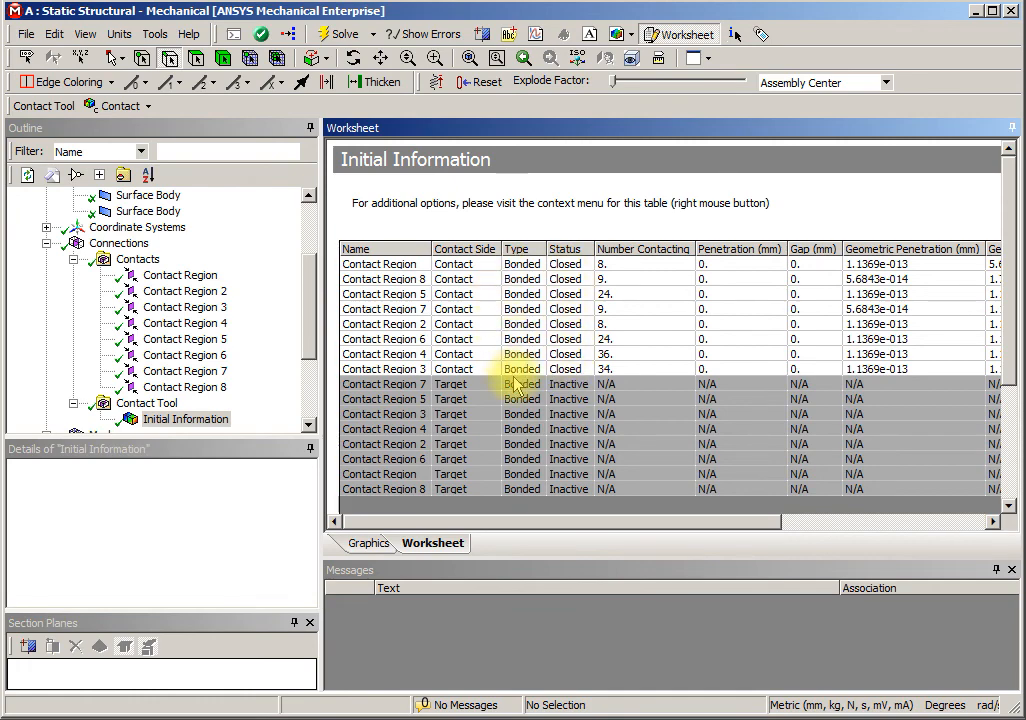
Add Total Deformation and Equivalent (von-Mises) Stress results for all bodies and evaluate them.
left_click_drag(308, 358, 300, 442)
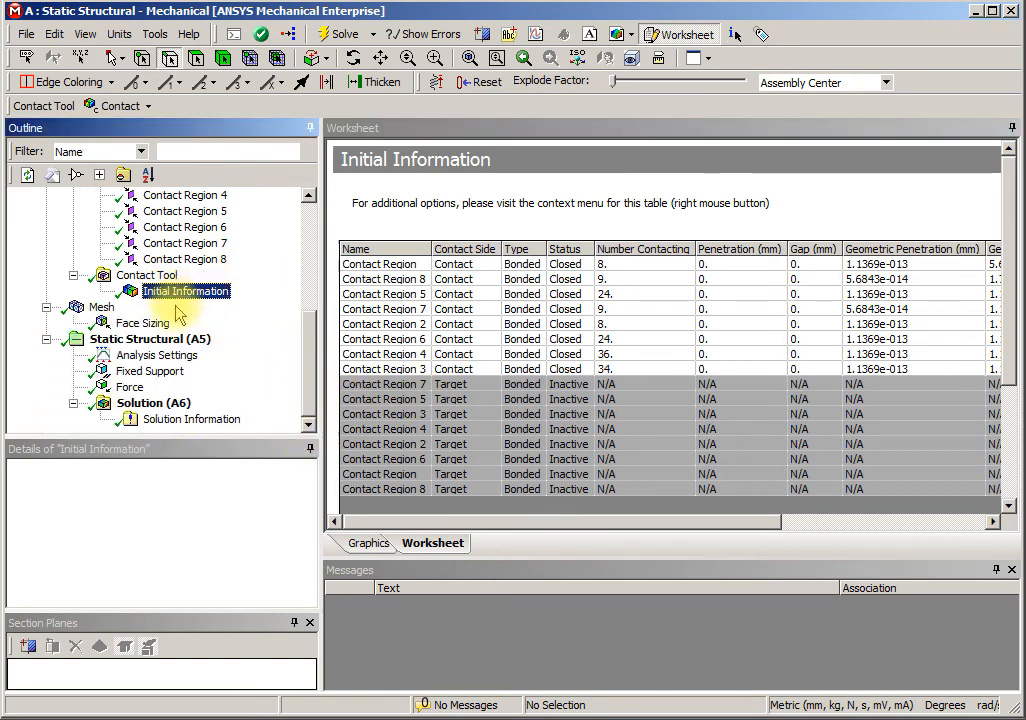
left_click(147, 405)
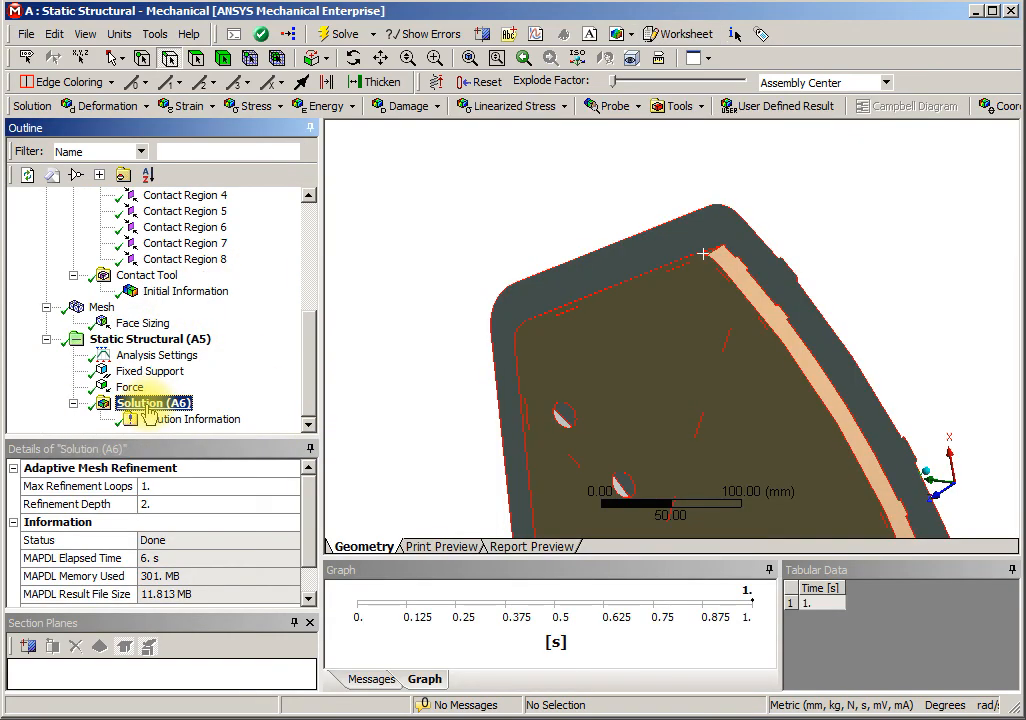
left_click(125, 110)
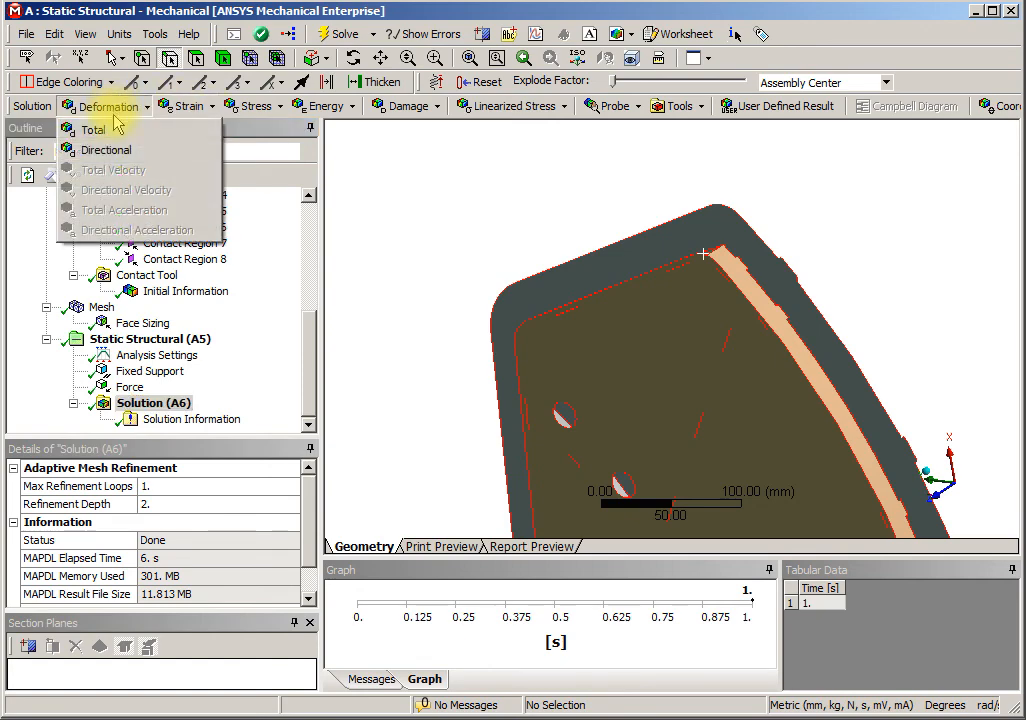
left_click(108, 128)
left_click(250, 108)
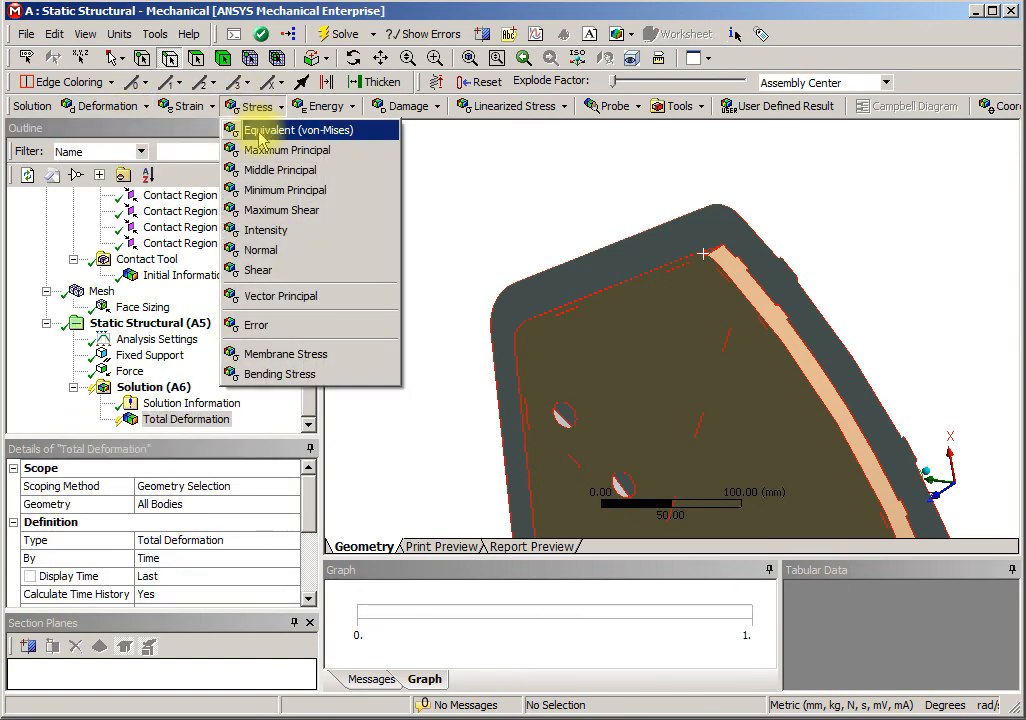
left_click(240, 130)
left_click(330, 36)
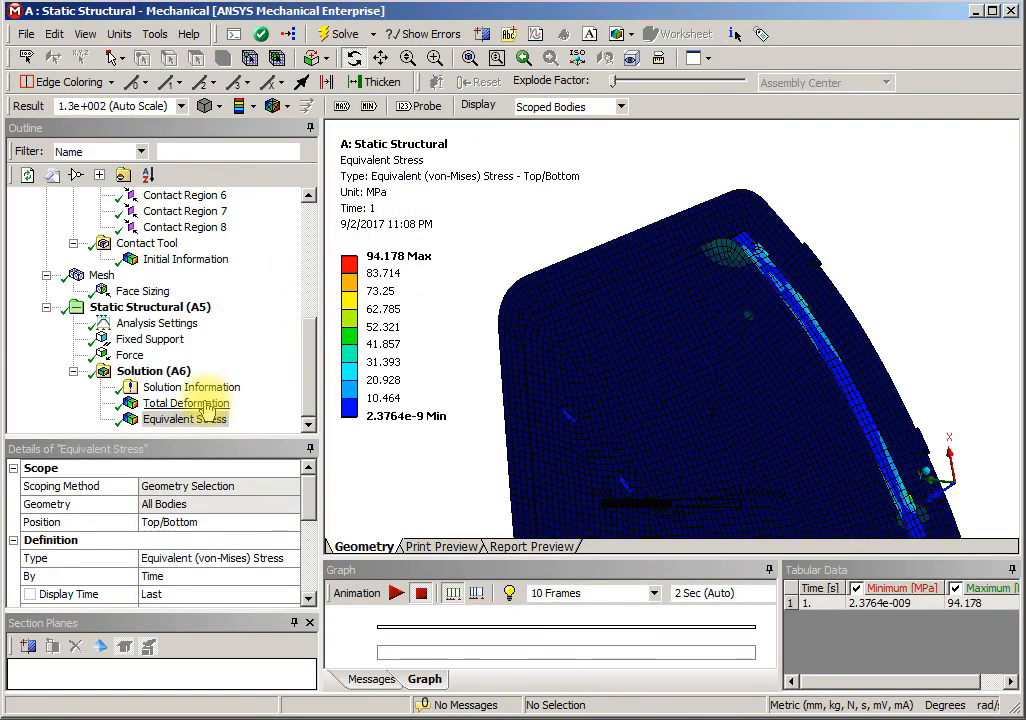
Inspect the total deformation from the side and set the result display scale to 1.0 (True Scale).
left_click(200, 405)
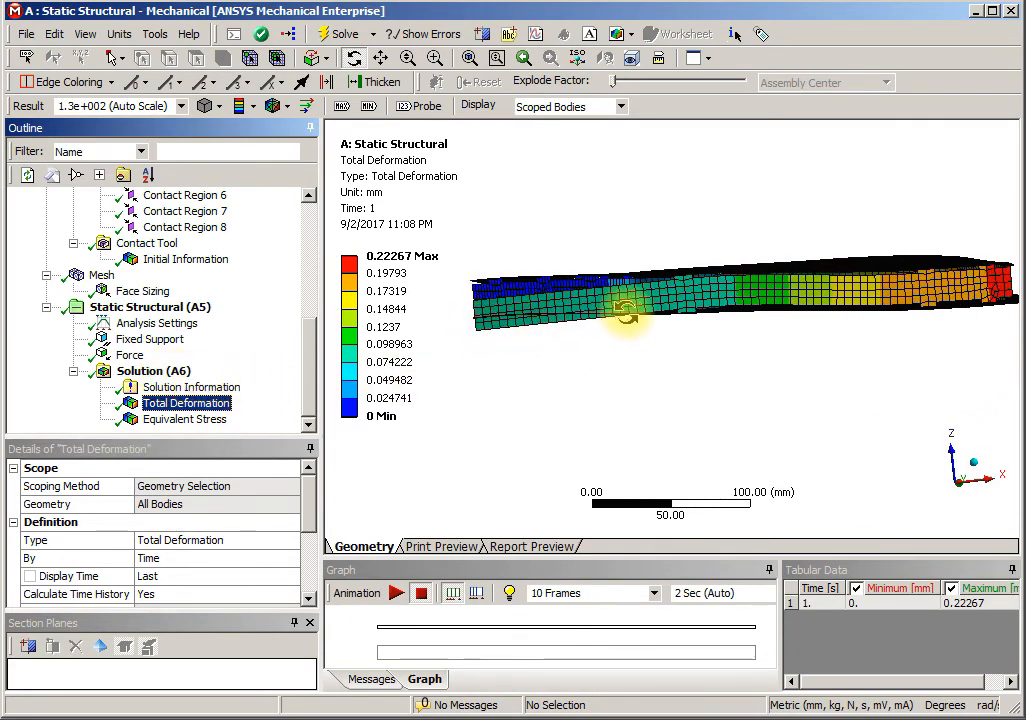
left_click_drag(527, 318, 576, 440)
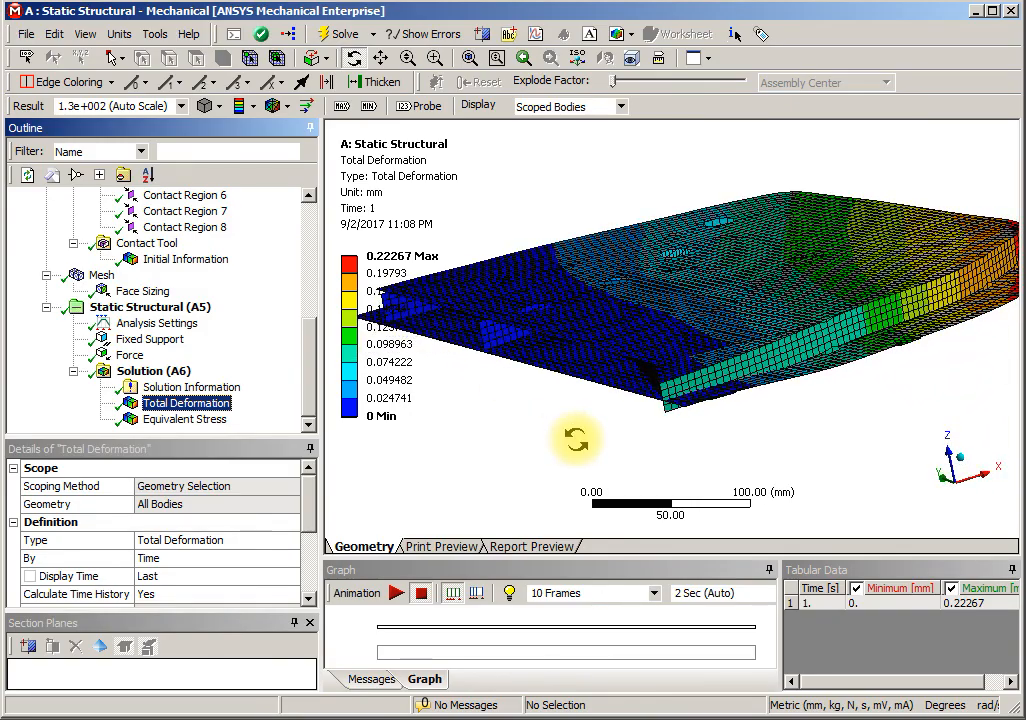
left_click_drag(576, 440, 488, 407)
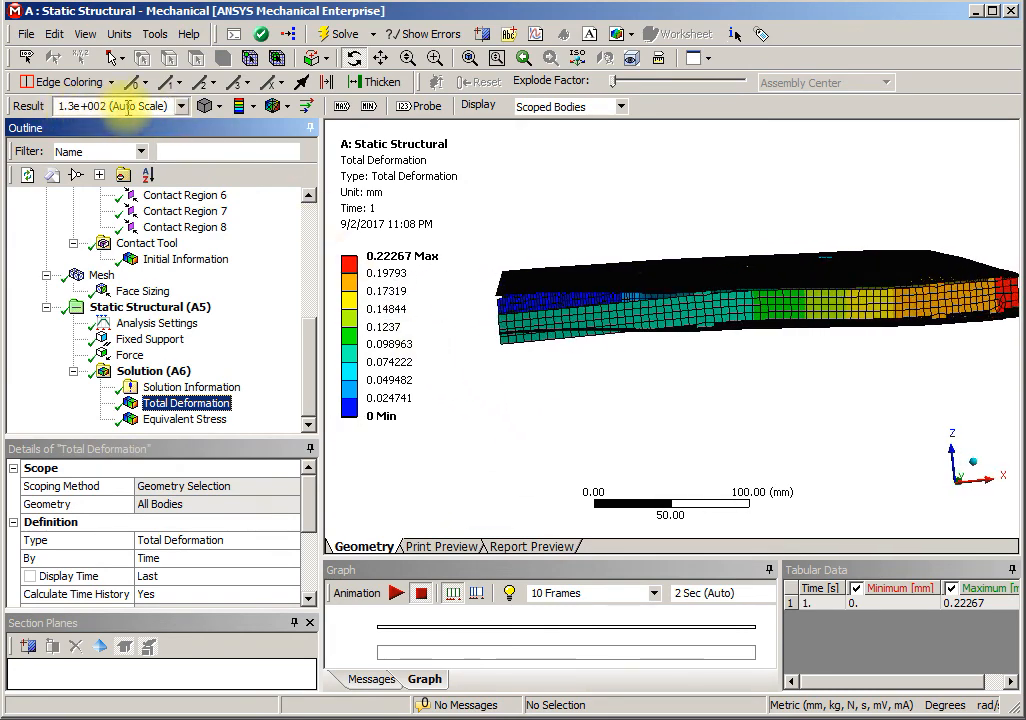
left_click(181, 107)
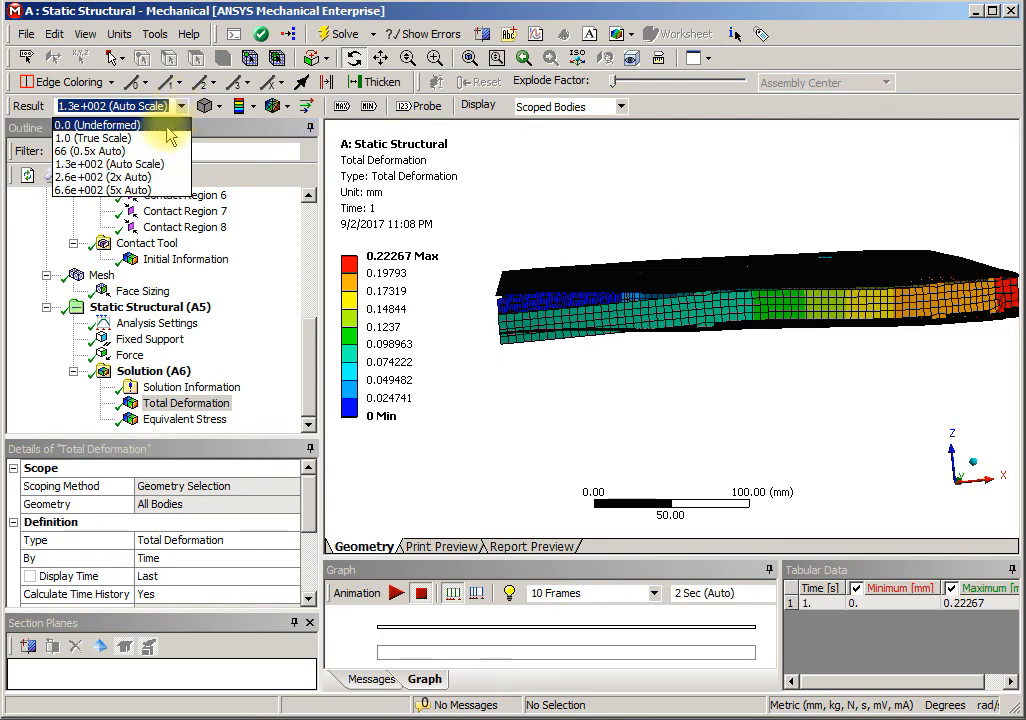
left_click(160, 141)
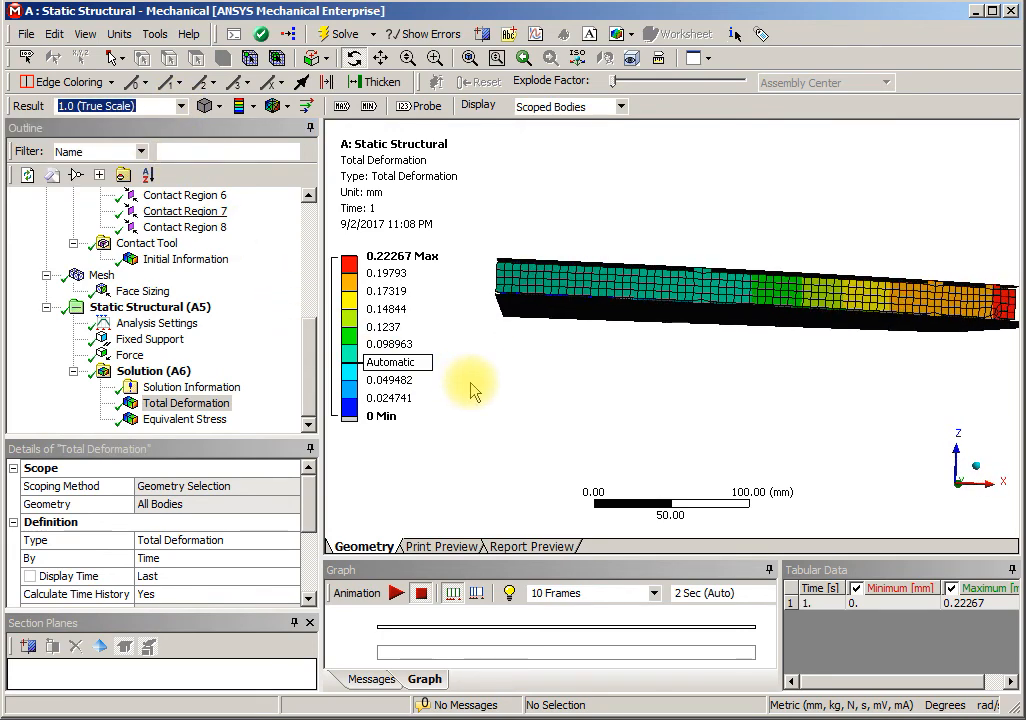
left_click_drag(470, 389, 507, 352)
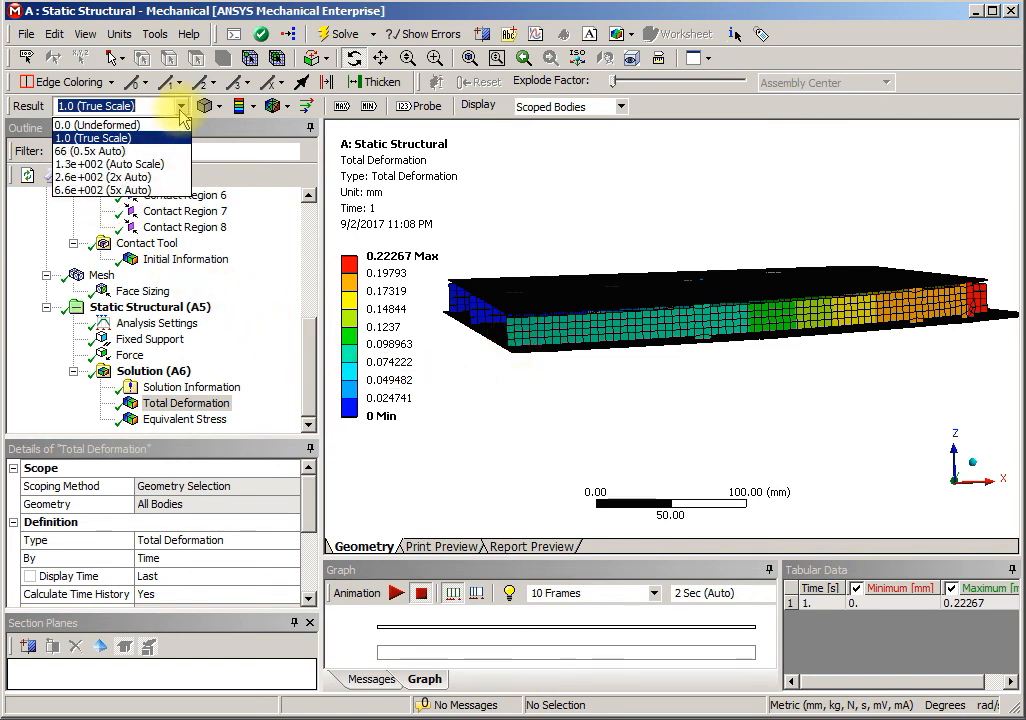
left_click(177, 424)
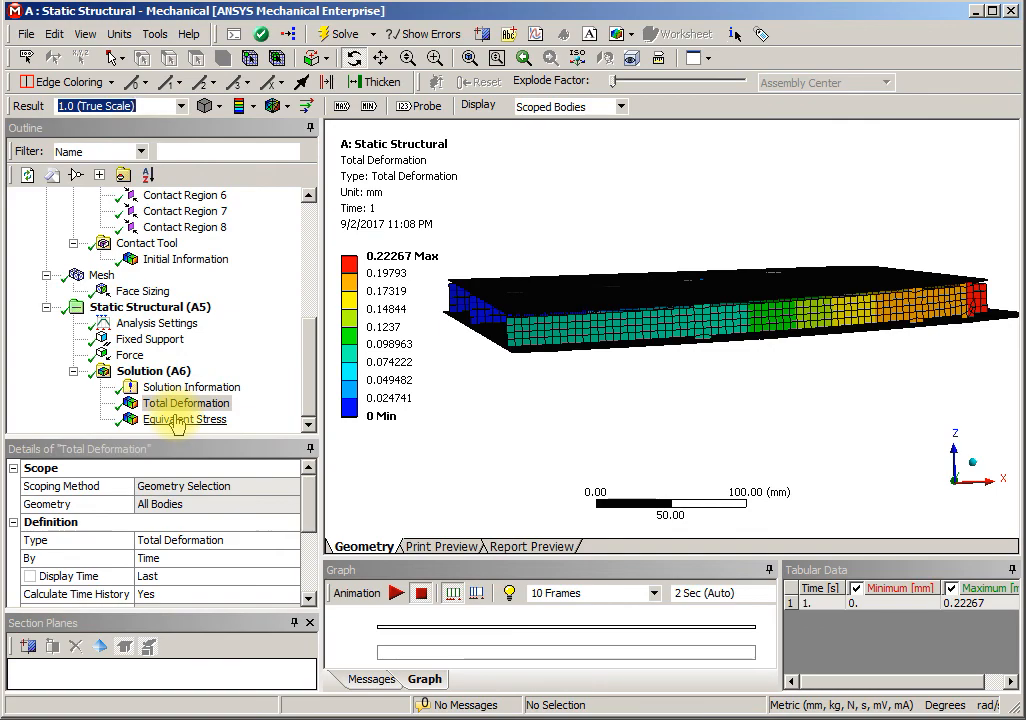
Examine the equivalent stress distribution on the weldment from several angles.
left_click(177, 422)
left_click_drag(476, 424, 373, 388)
left_click_drag(350, 279, 180, 397)
left_click(146, 372)
right_click(148, 373)
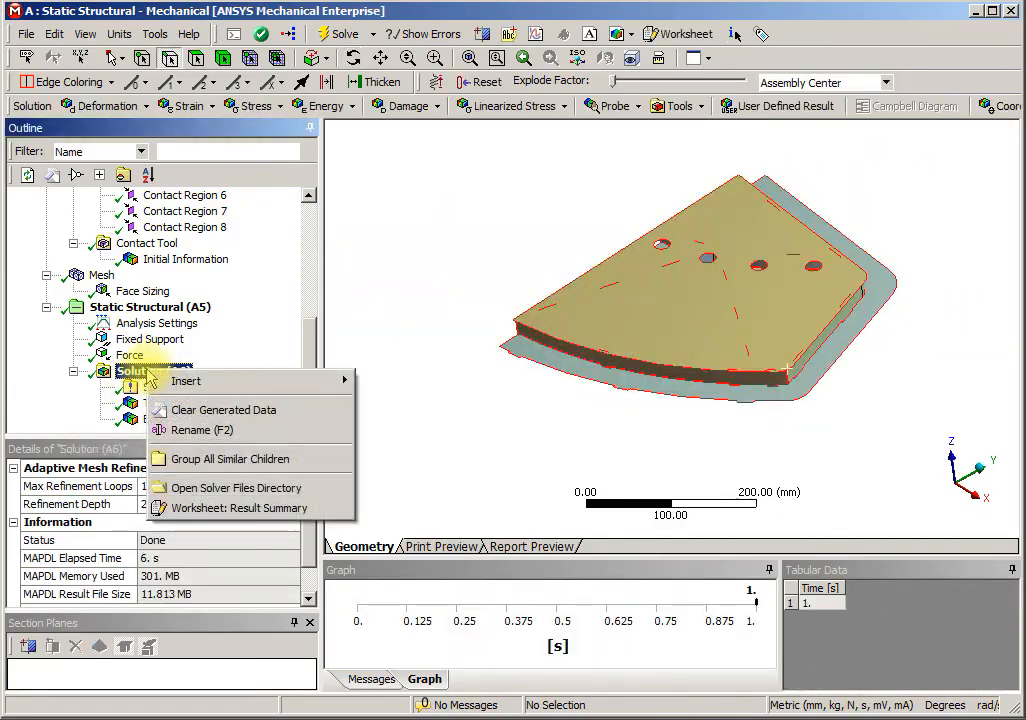
left_click(59, 318)
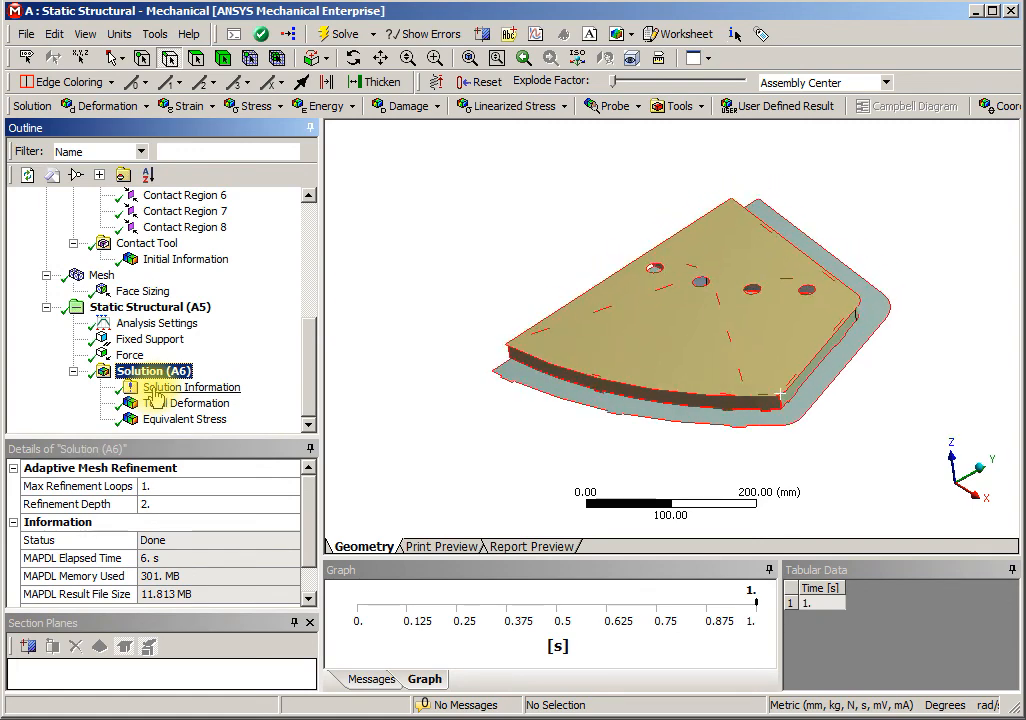
Display the Solution Information graphically and inspect the constraint equations at the tab connections.
left_click(157, 392)
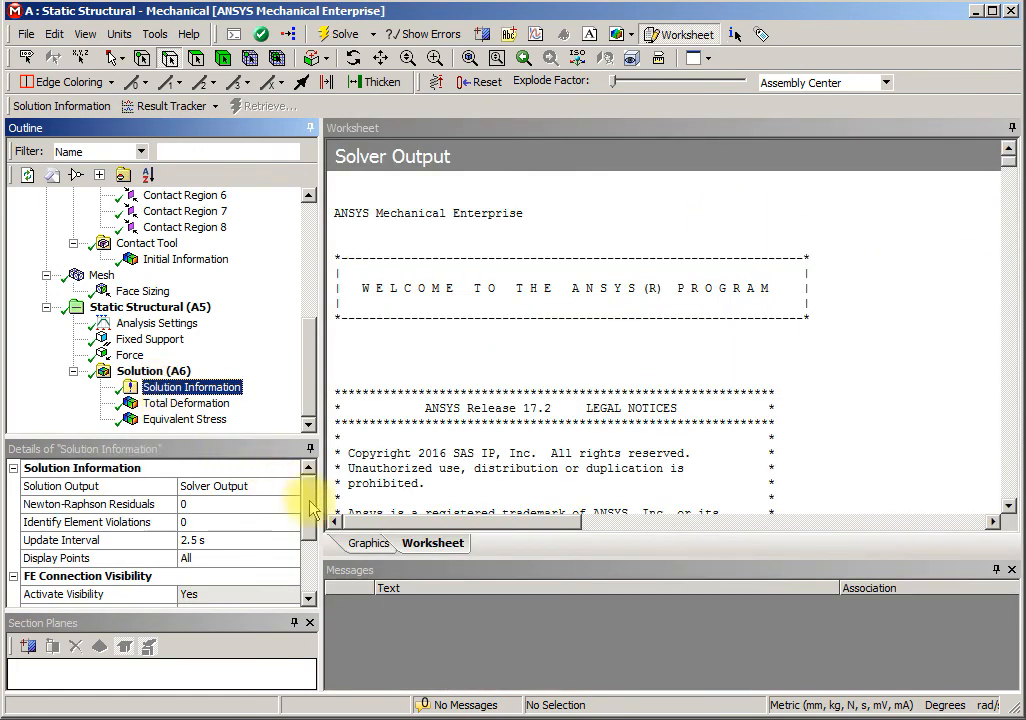
left_click(362, 543)
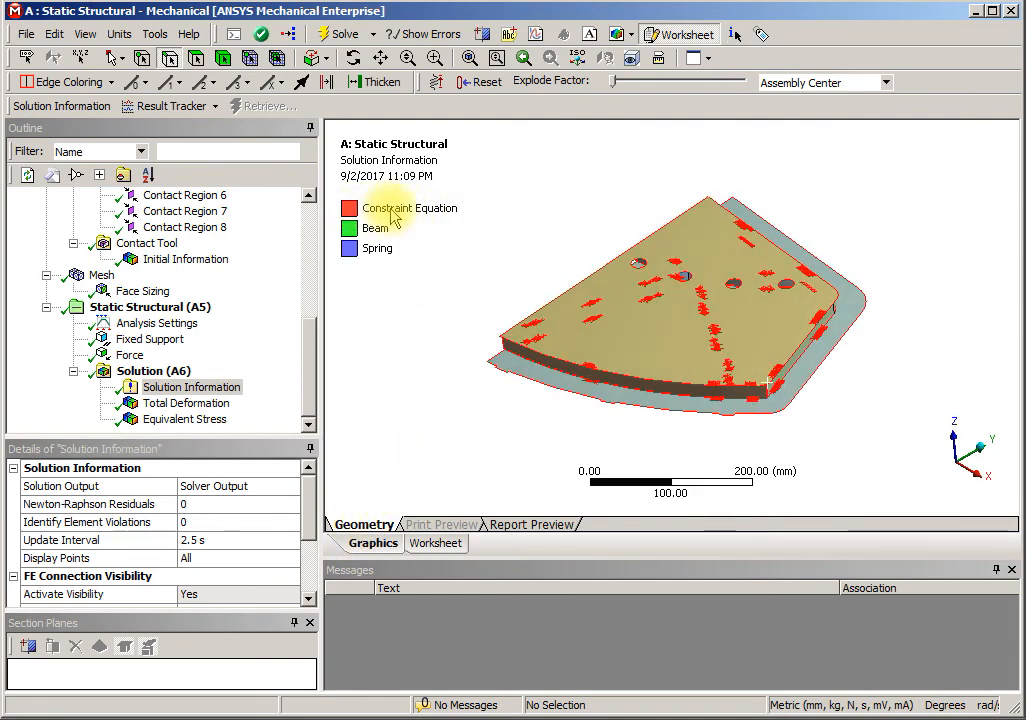
middle_click_drag(415, 218, 476, 309)
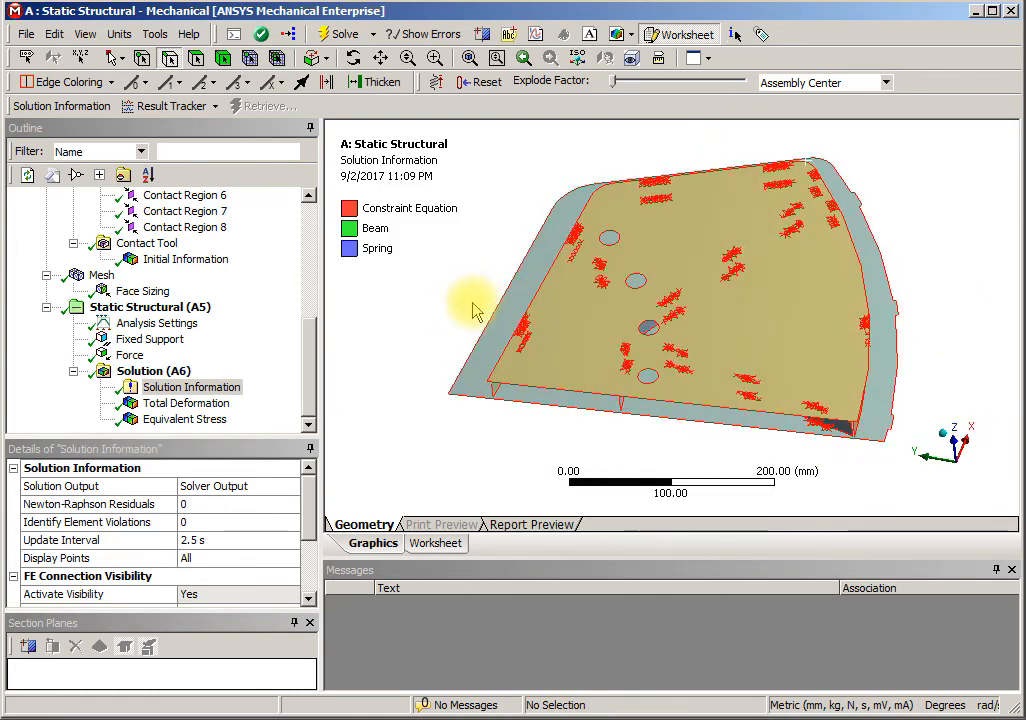
middle_click_drag(398, 345, 398, 346)
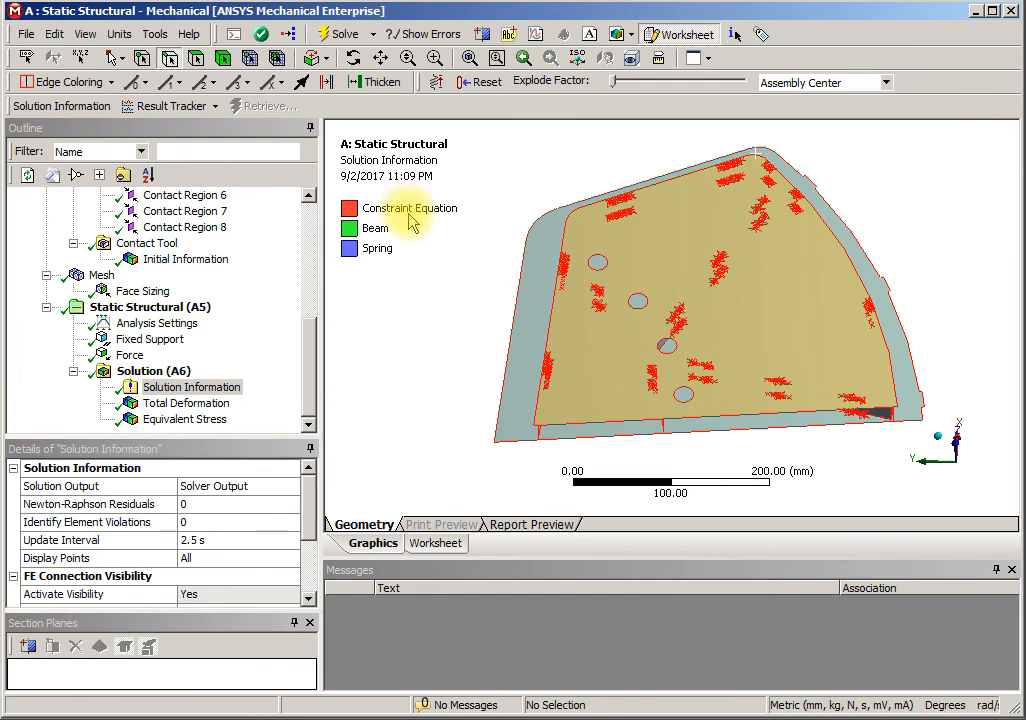
Insert a Contact Tool for all contact regions under the solution and evaluate its results.
right_click(147, 377)
mouse_move(230, 385)
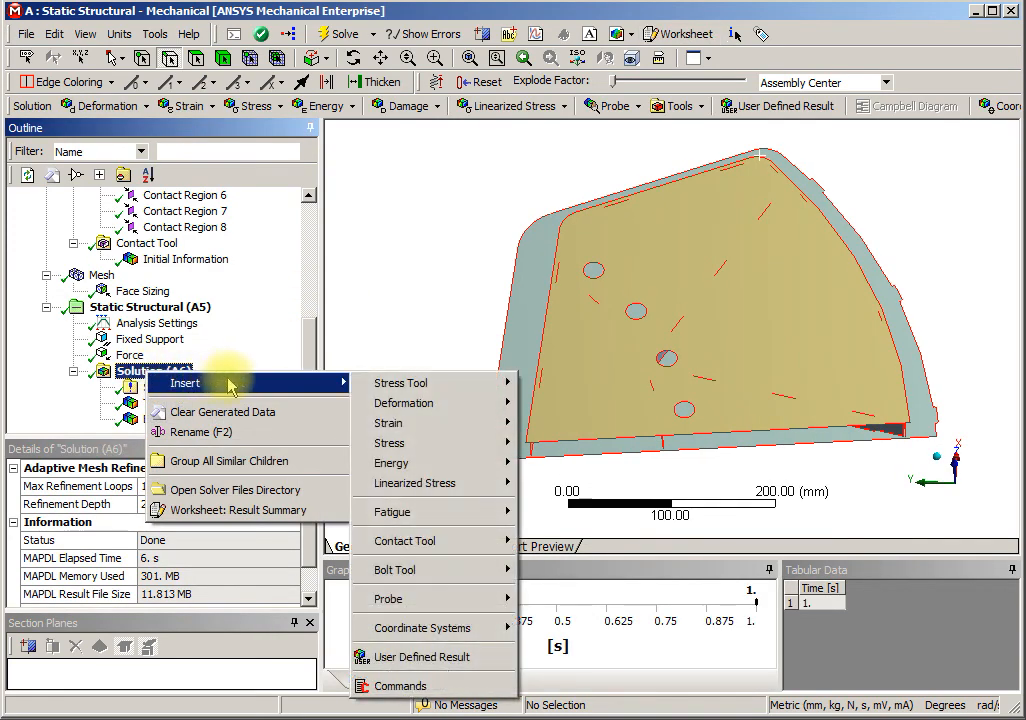
mouse_move(433, 542)
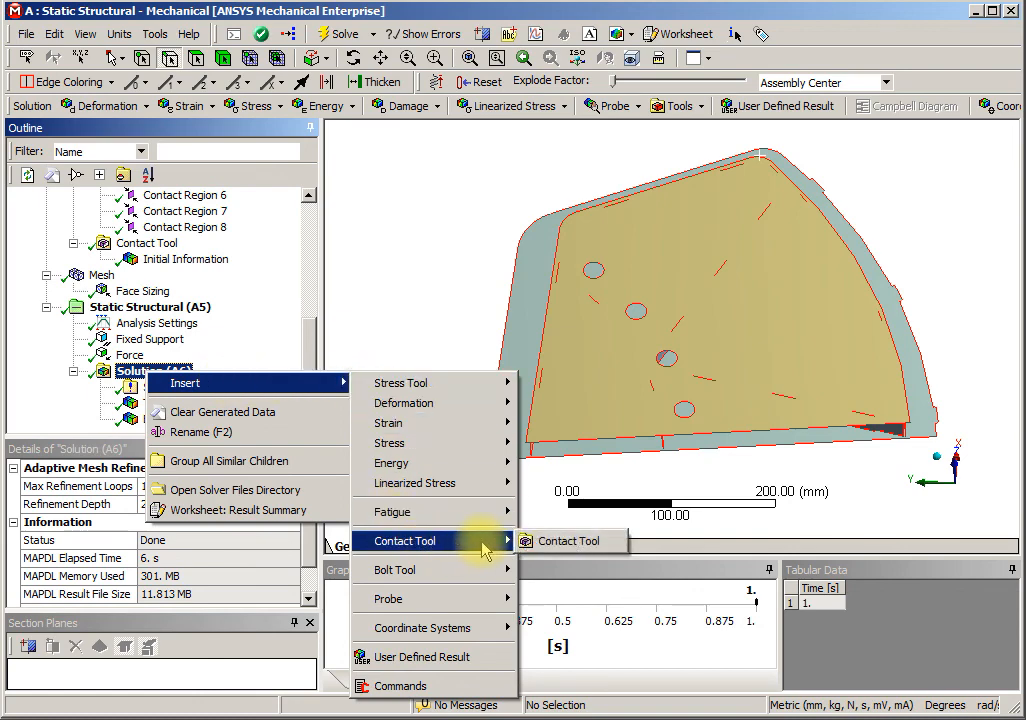
left_click(553, 542)
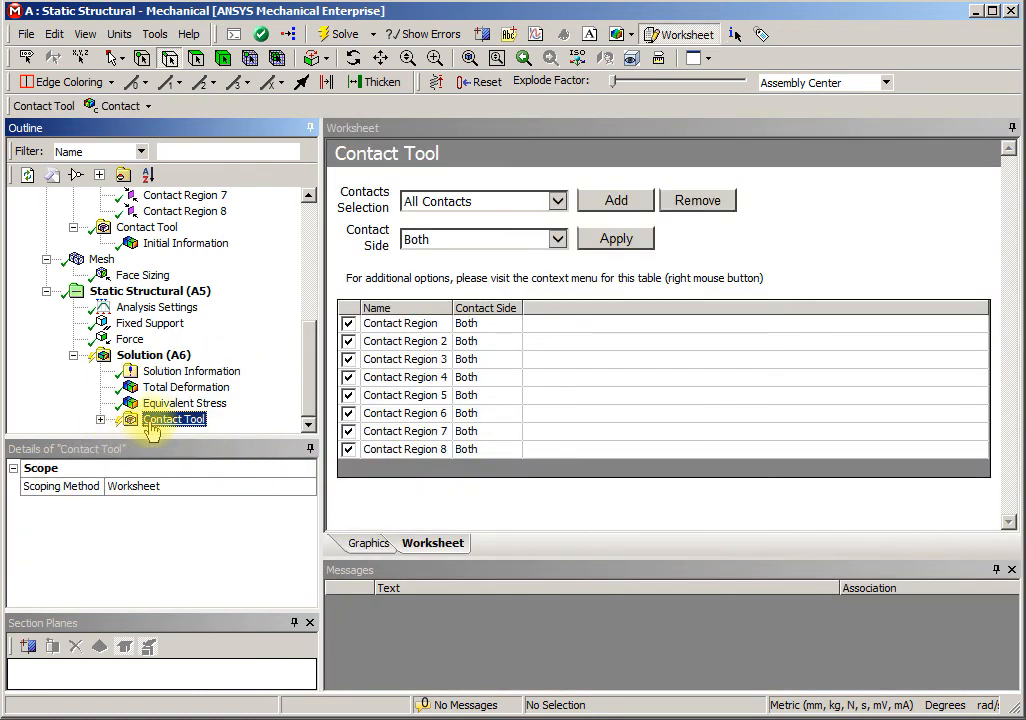
right_click(158, 428)
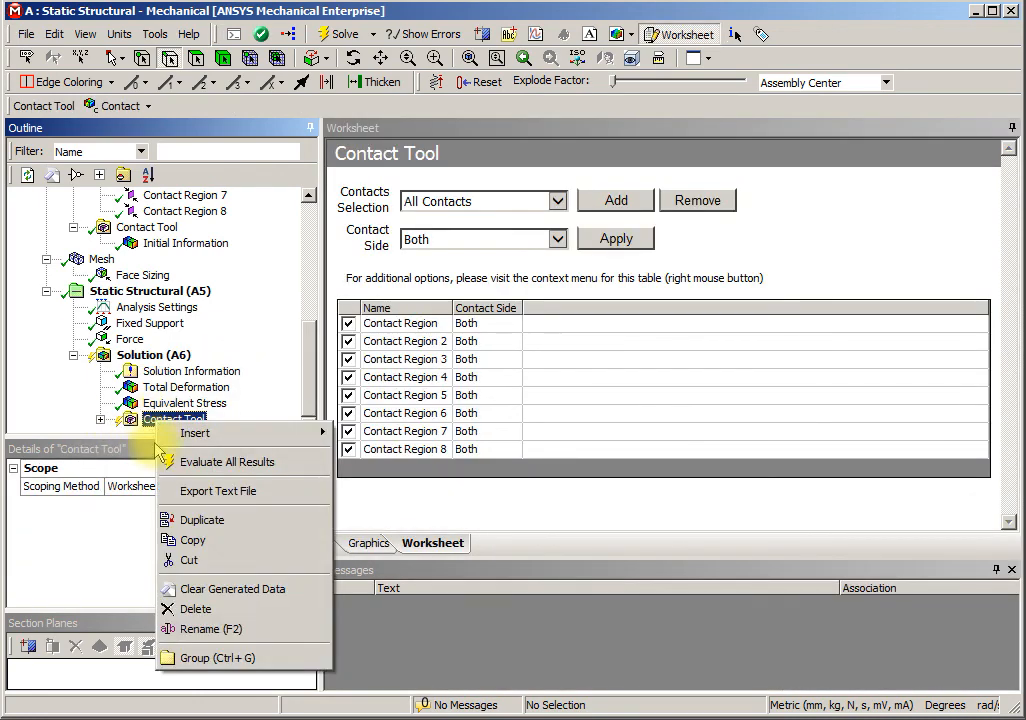
Examine the solution Contact Tool's Status result at the tab contacts.
left_click(100, 419)
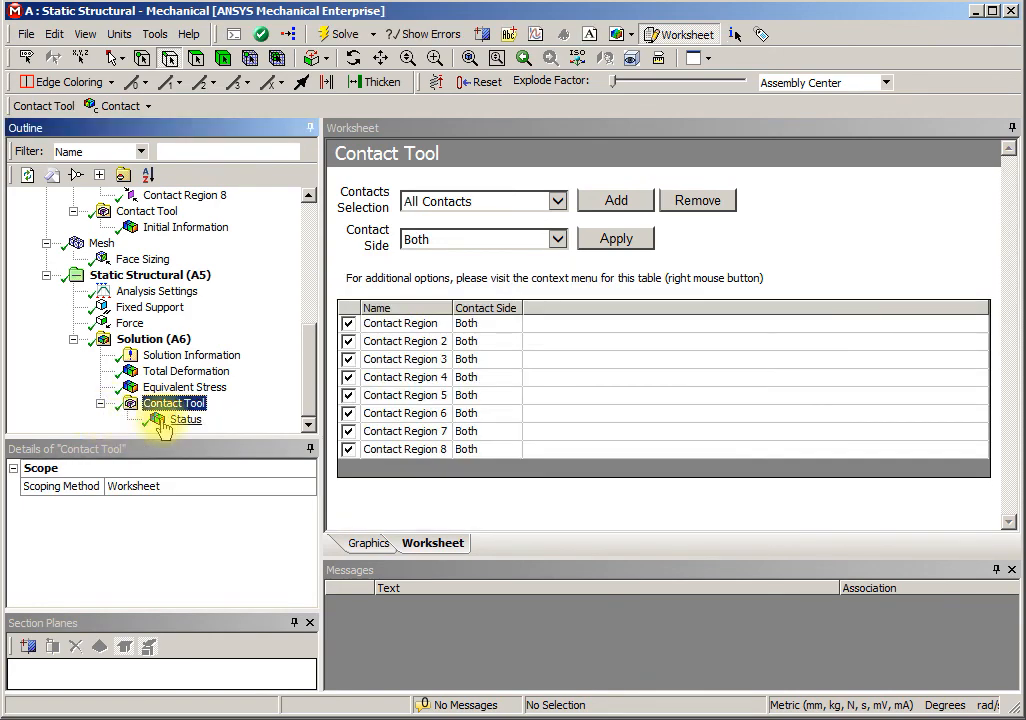
left_click(175, 421)
middle_click_drag(355, 414, 413, 401)
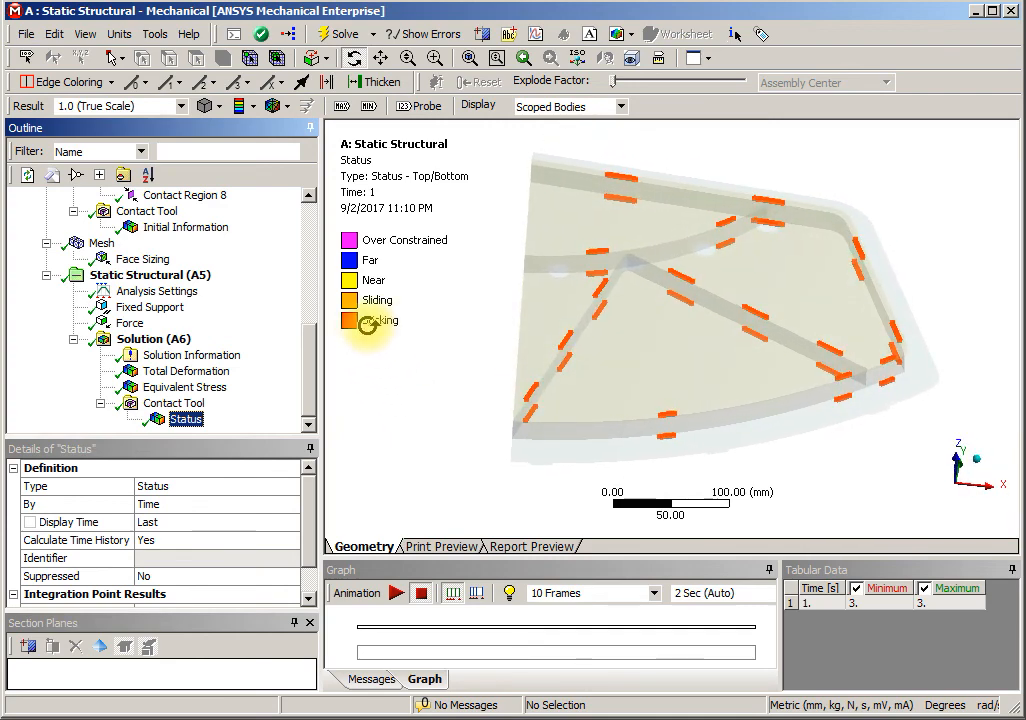
middle_click_drag(388, 349, 400, 379)
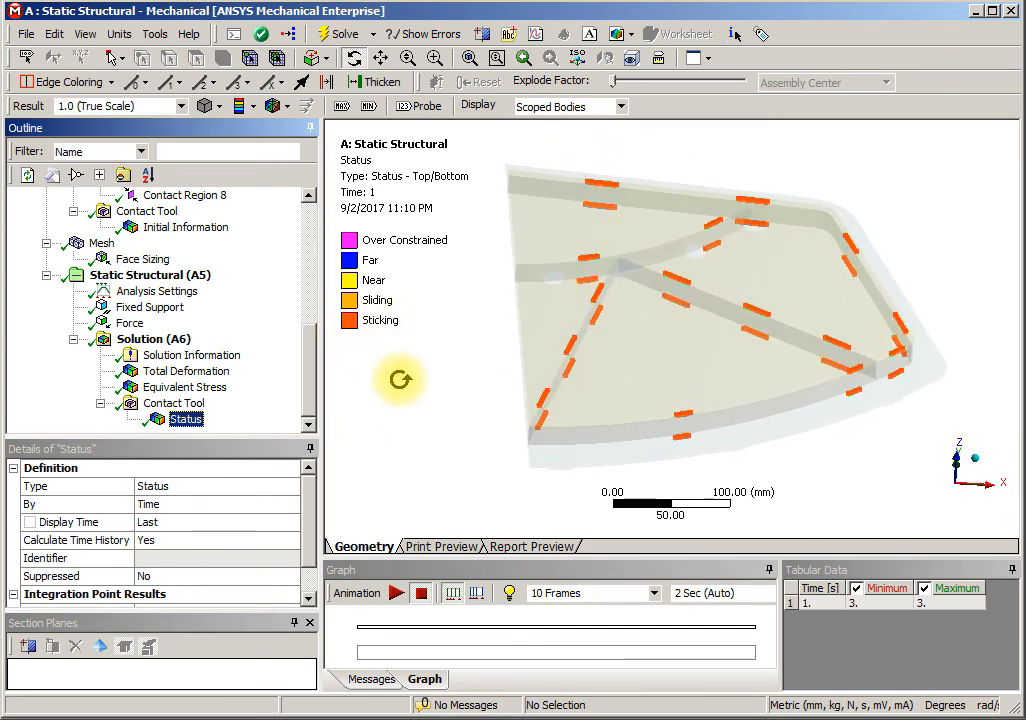